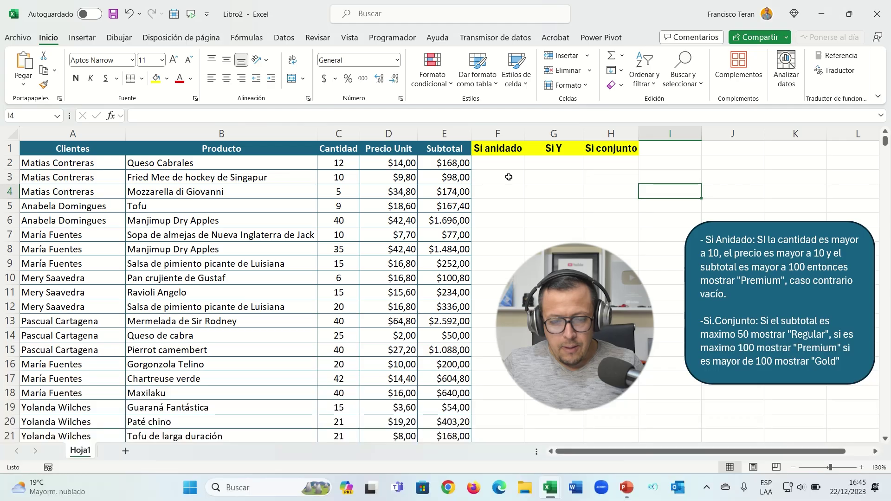
Select cell F2 under Si anidado on the Hoja1 sales sheet.
{"action": "left_click", "coordinate": [510, 163]}
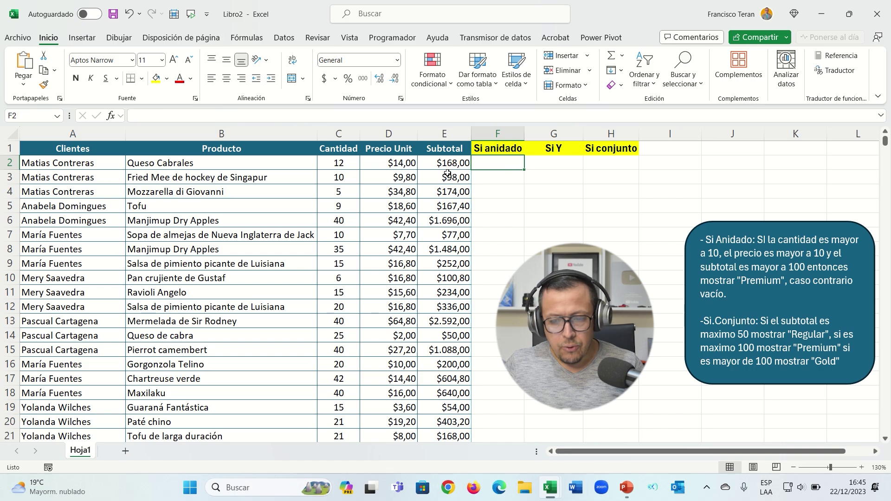
Shift the criteria note slightly and narrow columns A and B to fit their contents.
{"action": "left_click_drag", "start_coordinate": [753, 225], "coordinate": [756, 252]}
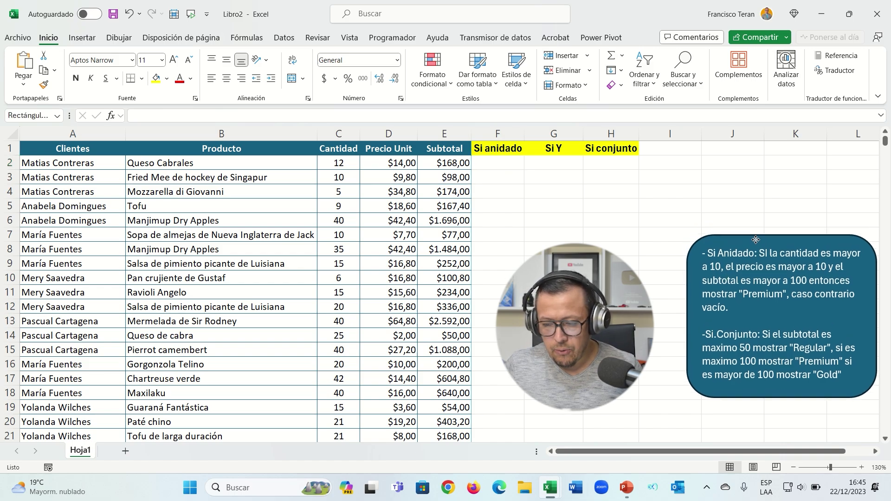
{"action": "left_click", "coordinate": [630, 237]}
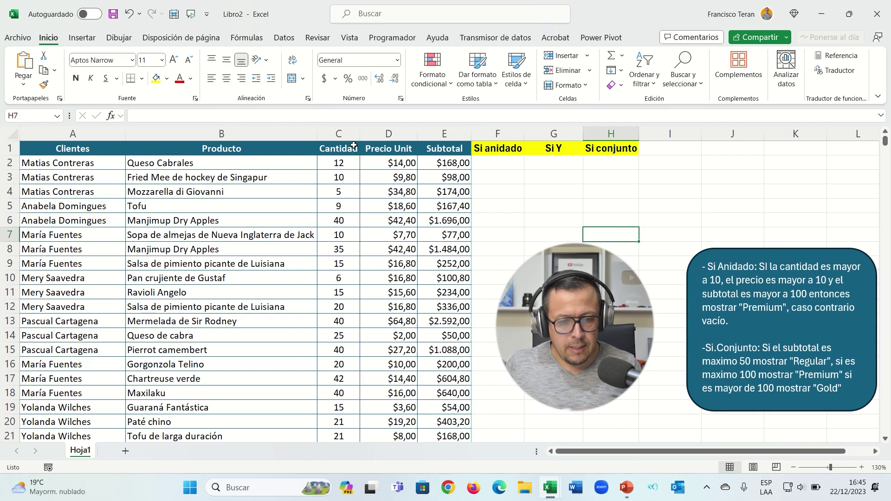
{"action": "left_click_drag", "start_coordinate": [318, 136], "coordinate": [283, 139]}
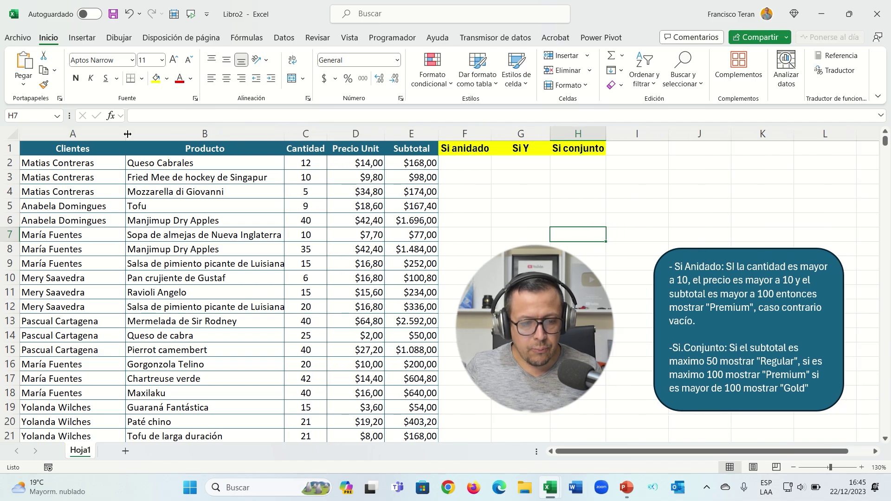
{"action": "left_click_drag", "start_coordinate": [126, 135], "coordinate": [104, 134]}
{"action": "left_click", "coordinate": [439, 161]}
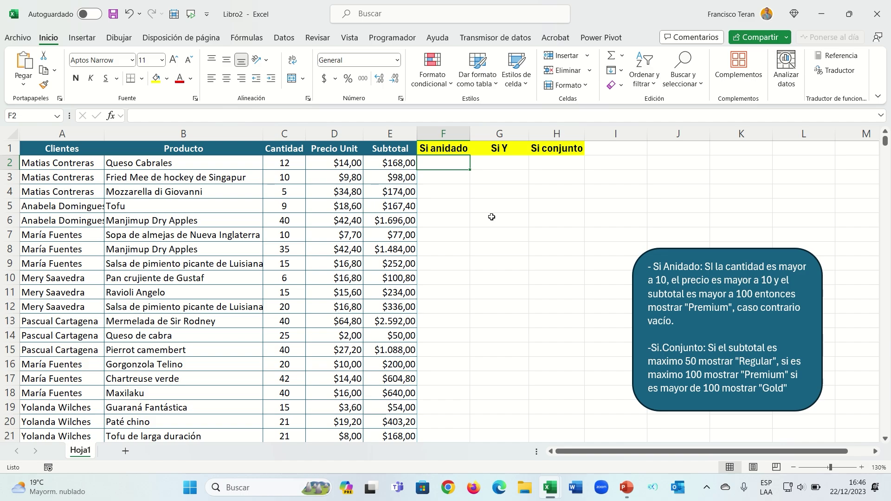
{"action": "left_click", "coordinate": [400, 162]}
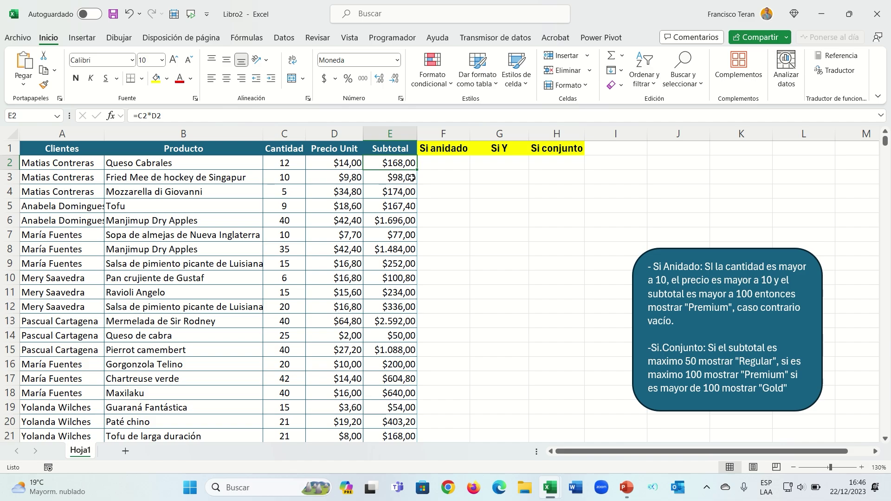
{"action": "left_click", "coordinate": [451, 166]}
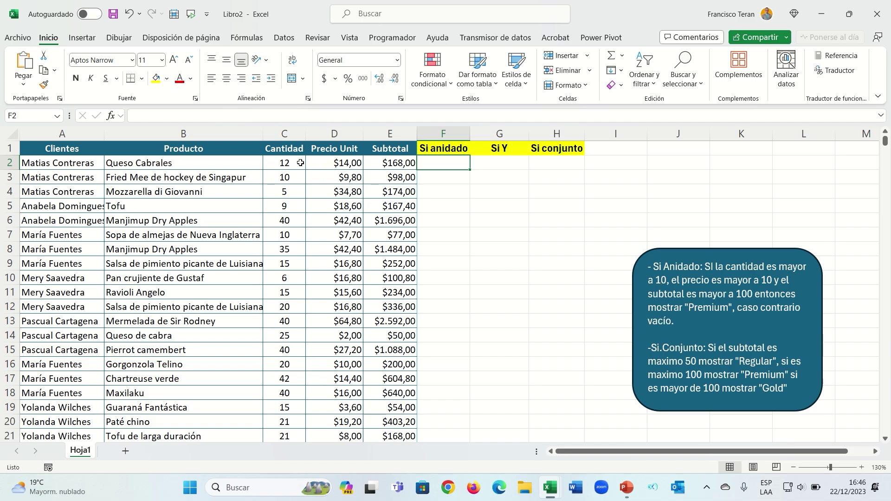
{"action": "left_click", "coordinate": [285, 165]}
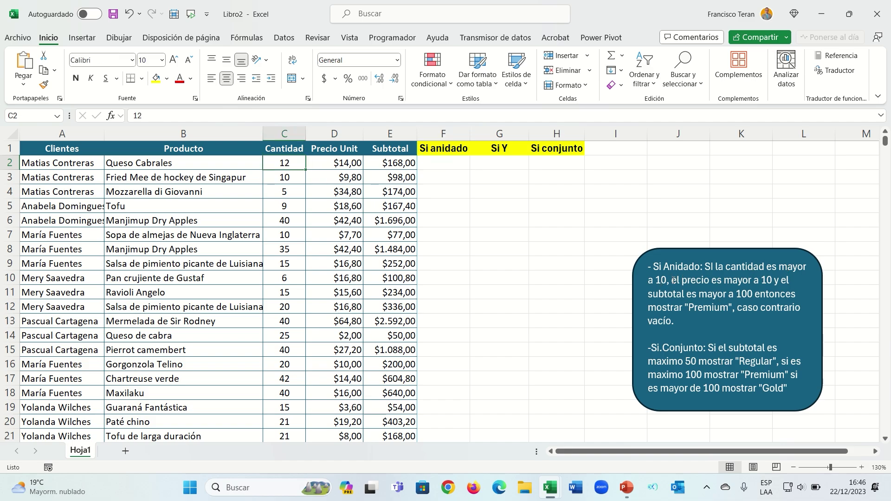
{"action": "left_click", "coordinate": [349, 160]}
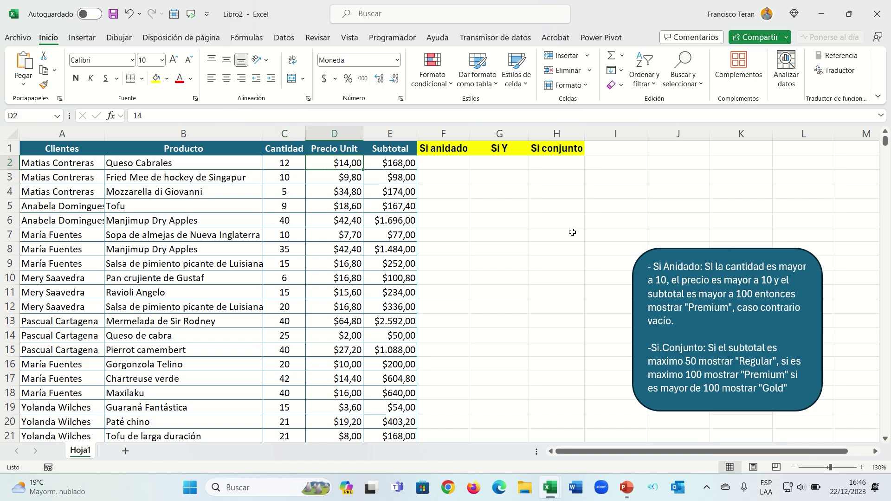
{"action": "left_click", "coordinate": [392, 161]}
{"action": "left_click", "coordinate": [273, 164]}
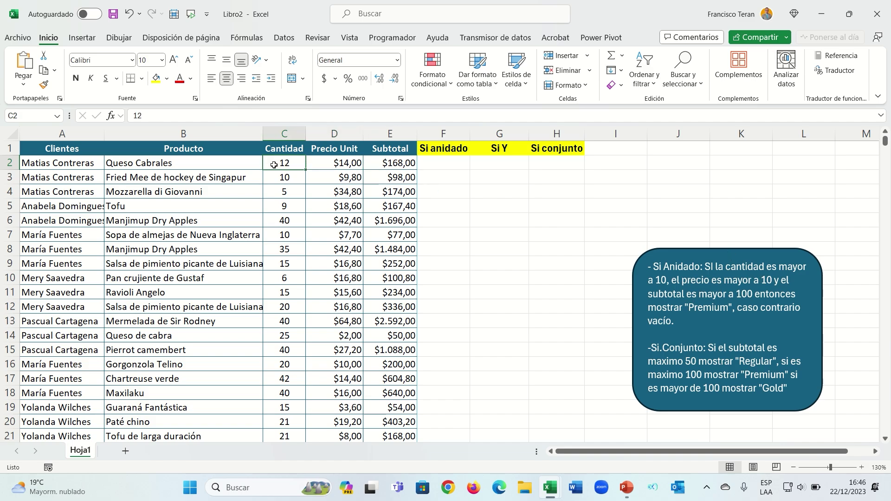
{"action": "left_click", "coordinate": [337, 164]}
{"action": "left_click", "coordinate": [393, 163]}
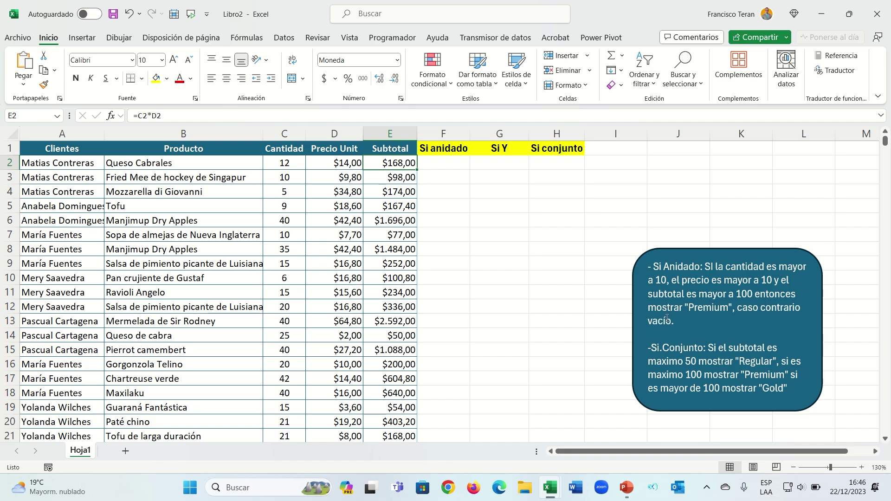
{"action": "left_click_drag", "start_coordinate": [278, 168], "coordinate": [391, 169]}
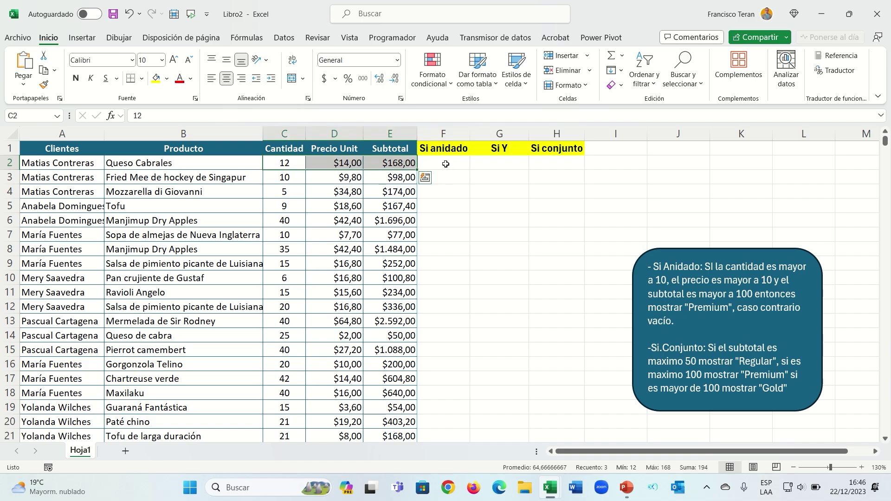
{"action": "left_click", "coordinate": [445, 164]}
Enter the opening of the nested IF in F2: =si(C2>10;si(D2.
{"action": "type", "text": "=s"}
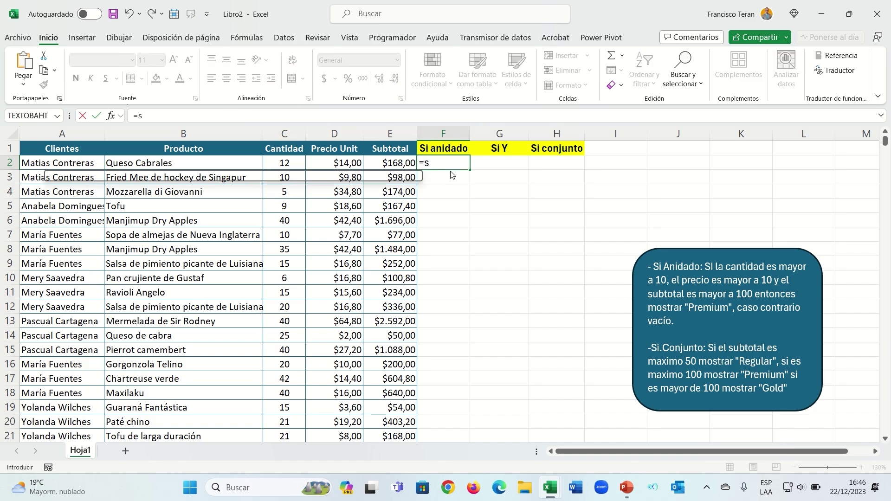
{"action": "type", "text": "i("}
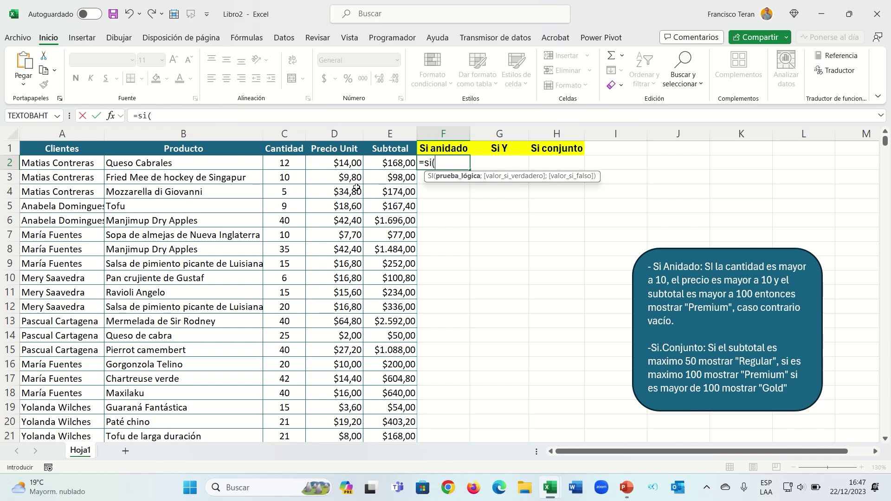
{"action": "left_click", "coordinate": [291, 163]}
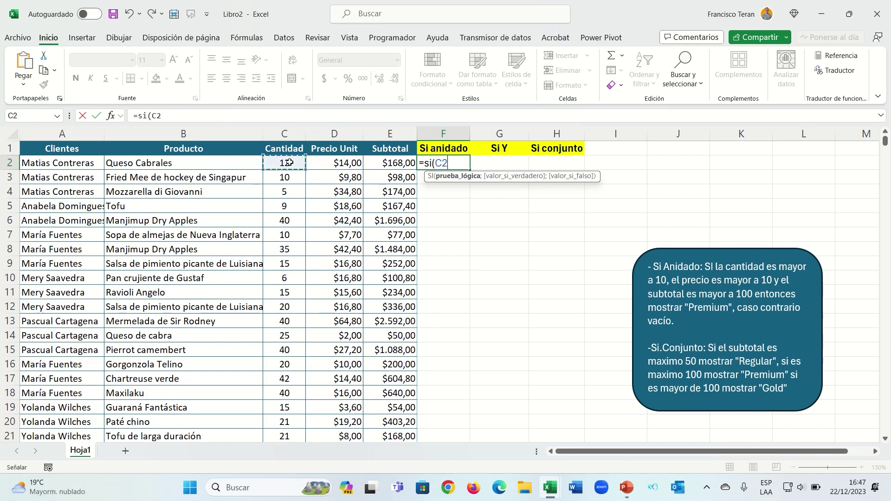
{"action": "type", "text": ">"}
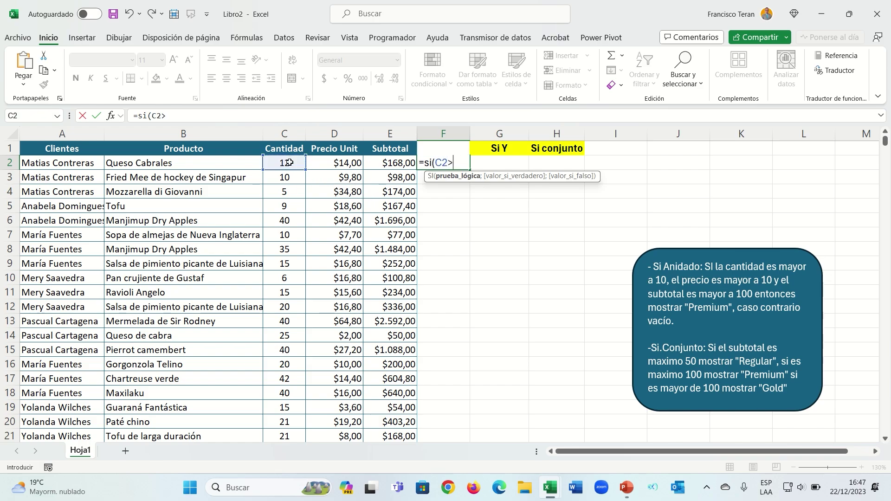
{"action": "type", "text": "=19"}
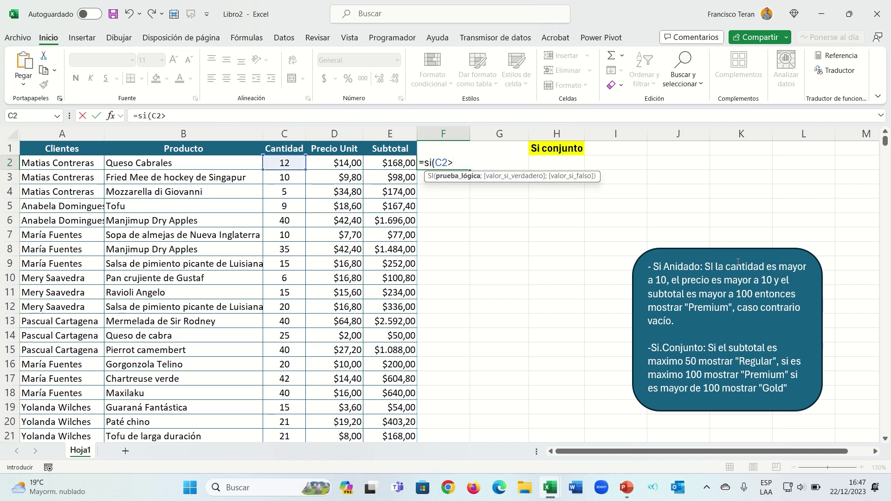
{"action": "type", "text": ";"}
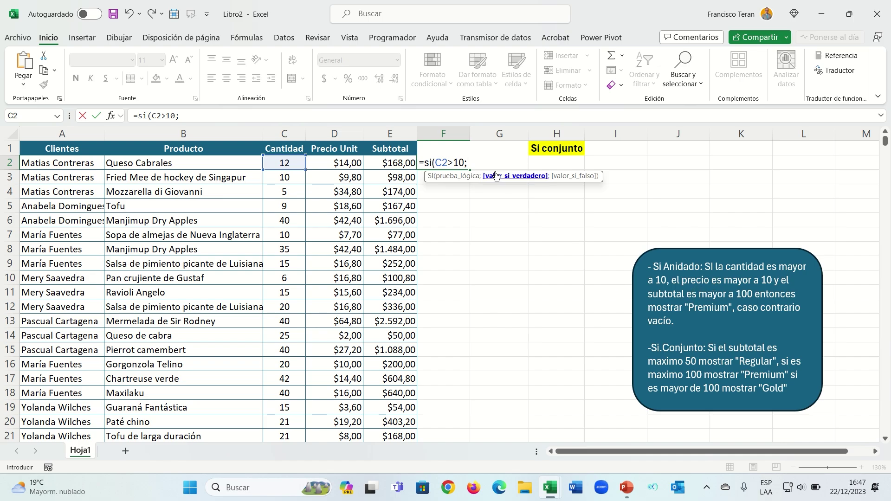
{"action": "type", "text": "Pre"}
{"action": "key", "text": "BackSpace"}
{"action": "key", "text": "BackSpace"}
{"action": "key", "text": "BackSpace"}
{"action": "key", "text": "BackSpace"}
{"action": "type", "text": "si("}
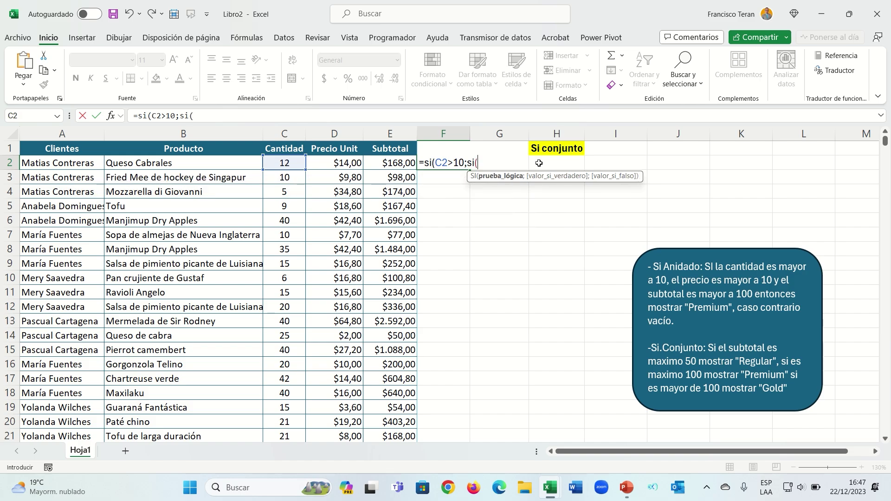
{"action": "left_click", "coordinate": [341, 164]}
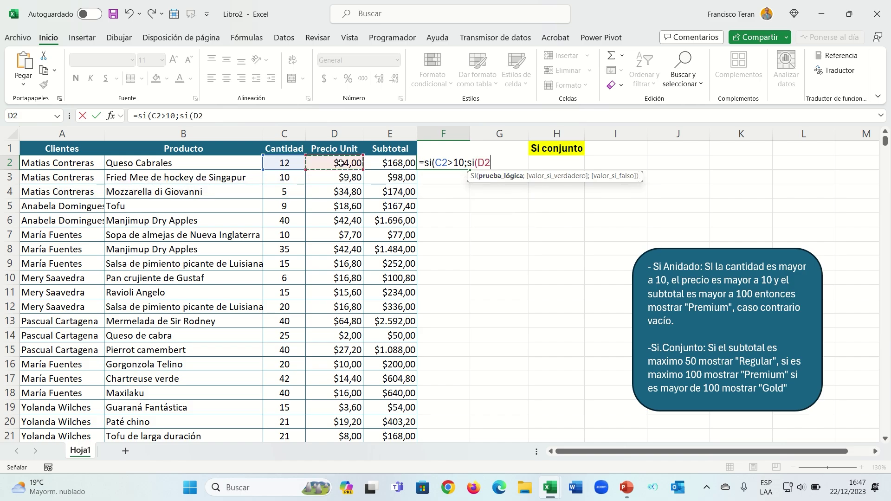
Add the price test D2>10 and open a third IF on subtotal E2.
{"action": "type", "text": ">"}
{"action": "type", "text": "10"}
{"action": "type", "text": ";"}
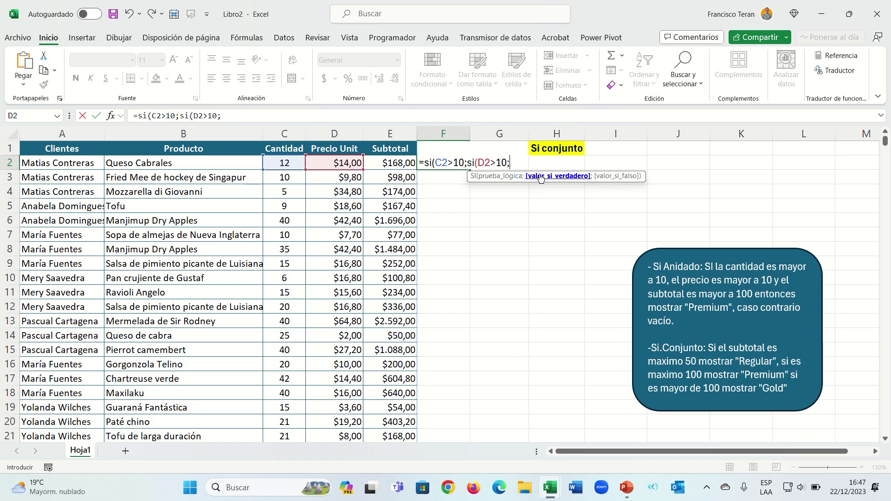
{"action": "type", "text": "si"}
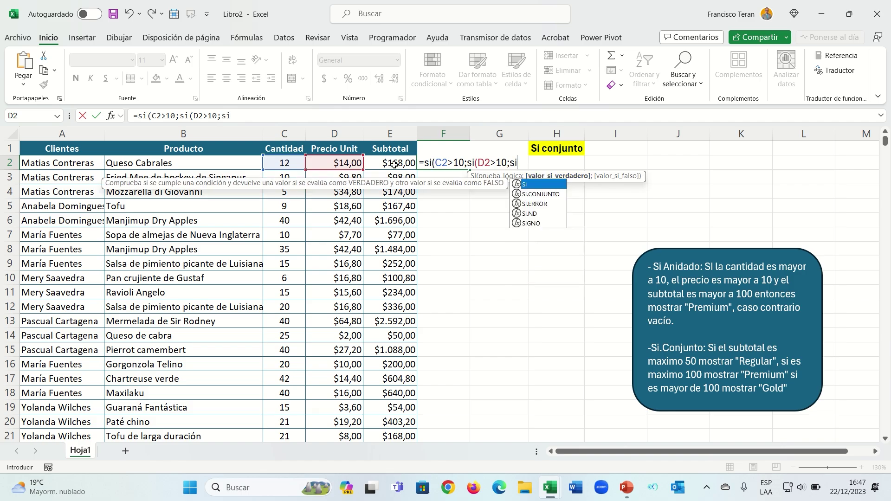
{"action": "type", "text": "("}
{"action": "left_click", "coordinate": [408, 162]}
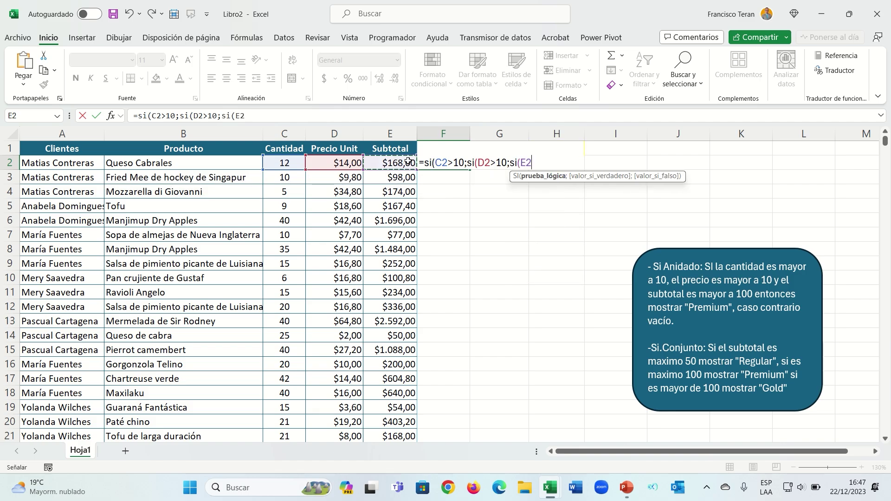
Close F2's nested IF with E2>100, "Premium" and empty-string false branches, showing Premium.
{"action": "type", "text": ">"}
{"action": "type", "text": "100)"}
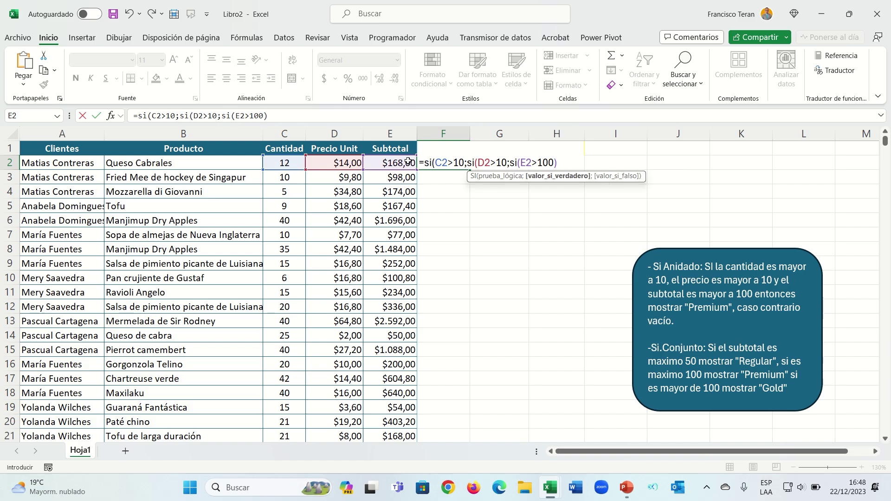
{"action": "key", "text": "BackSpace"}
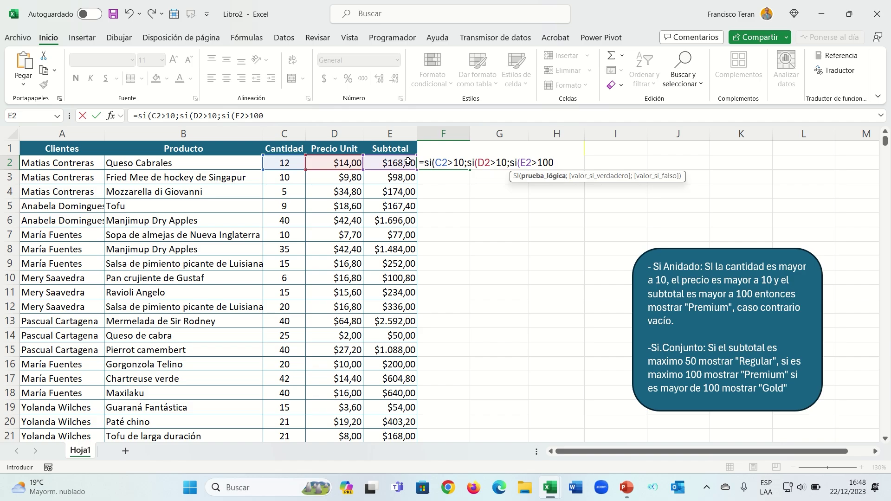
{"action": "type", "text": ";"}
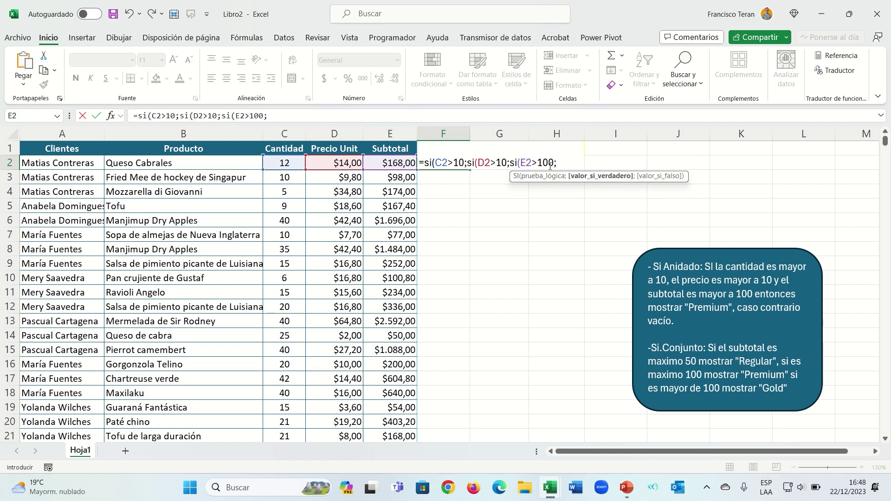
{"action": "left_click_drag", "start_coordinate": [554, 163], "coordinate": [519, 163]}
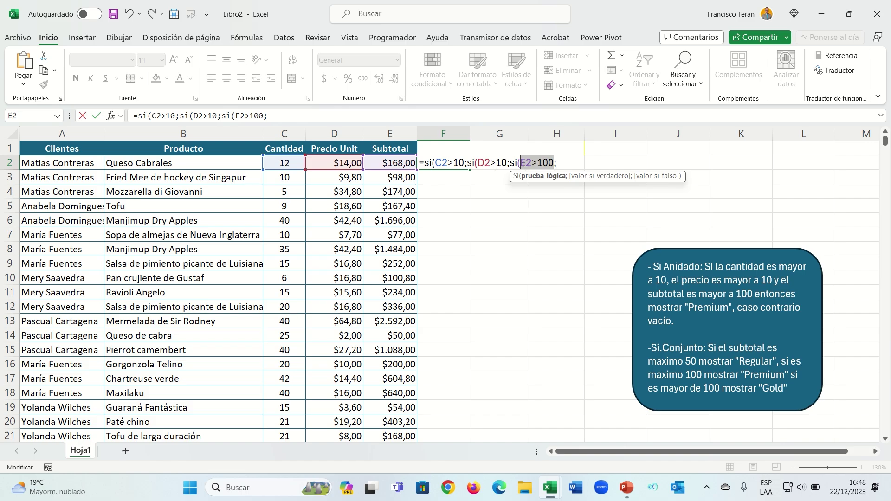
{"action": "left_click", "coordinate": [565, 161]}
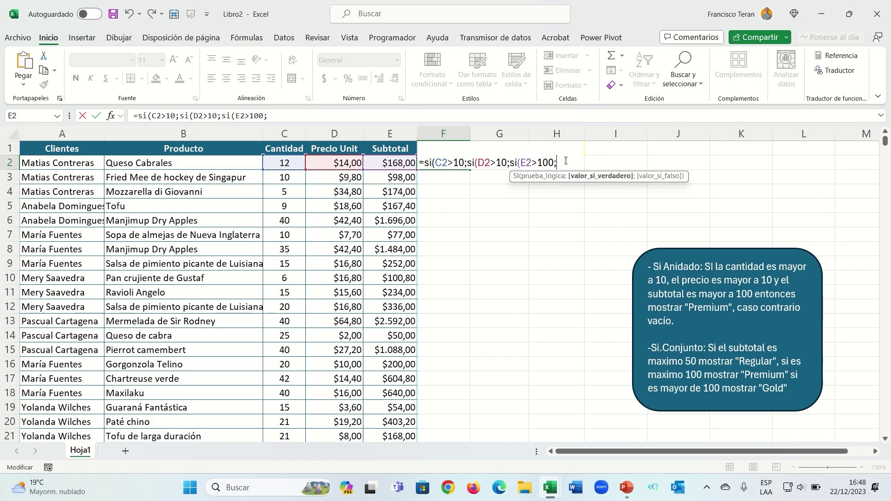
{"action": "type", "text": "\"Premi"}
{"action": "type", "text": "um"}
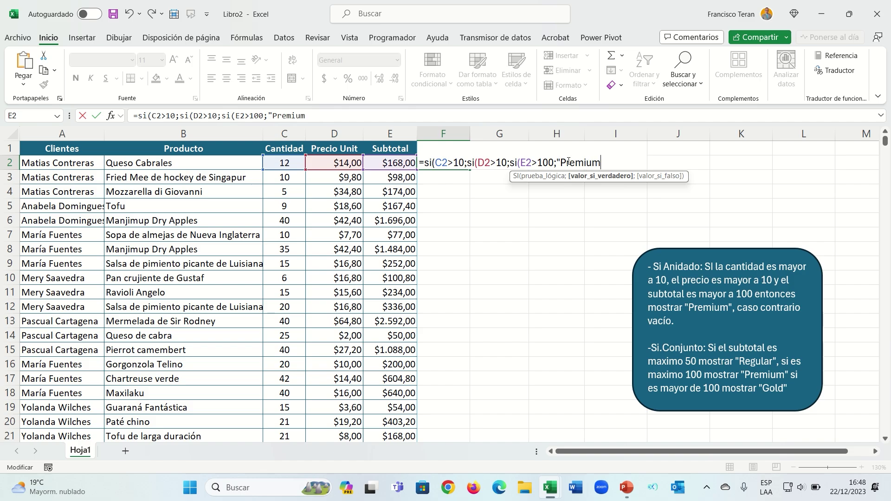
{"action": "type", "text": "\";"}
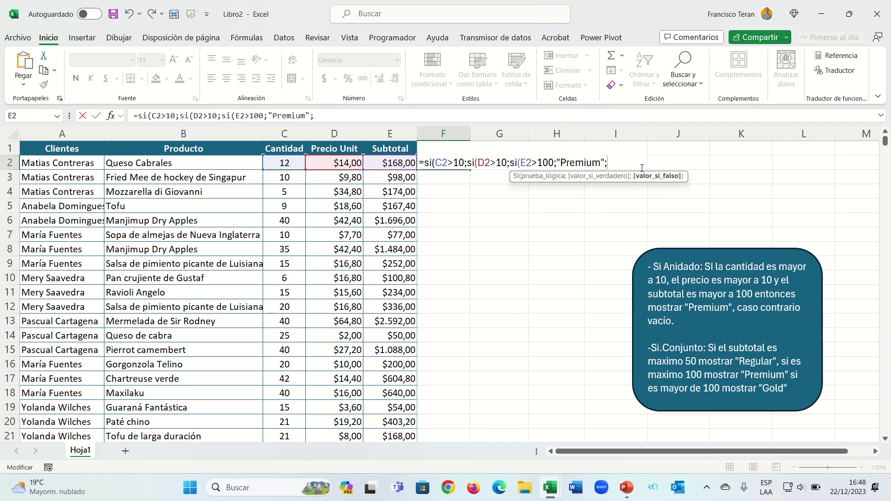
{"action": "type", "text": "\"\""}
{"action": "type", "text": ")"}
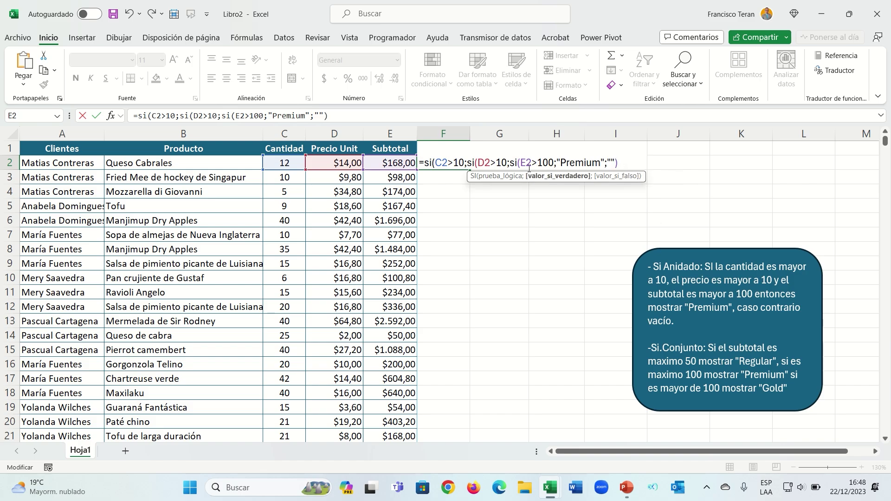
{"action": "type", "text": ";"}
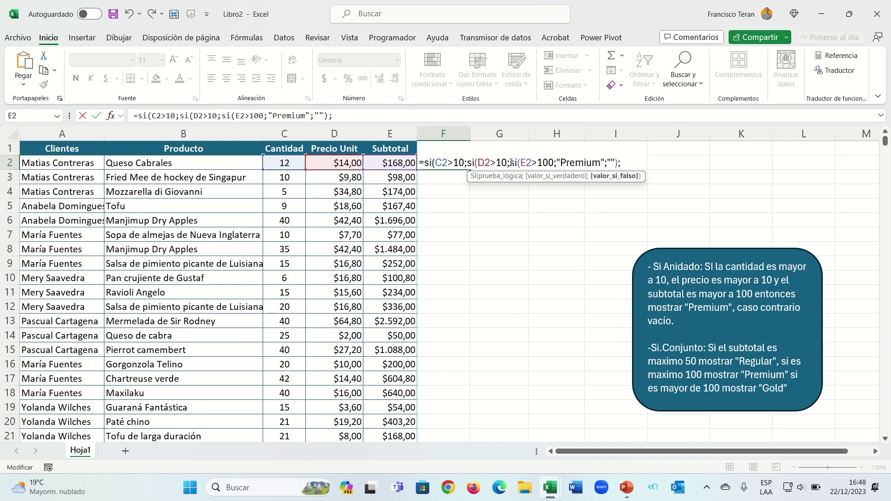
{"action": "type", "text": "\"\""}
{"action": "type", "text": ";"}
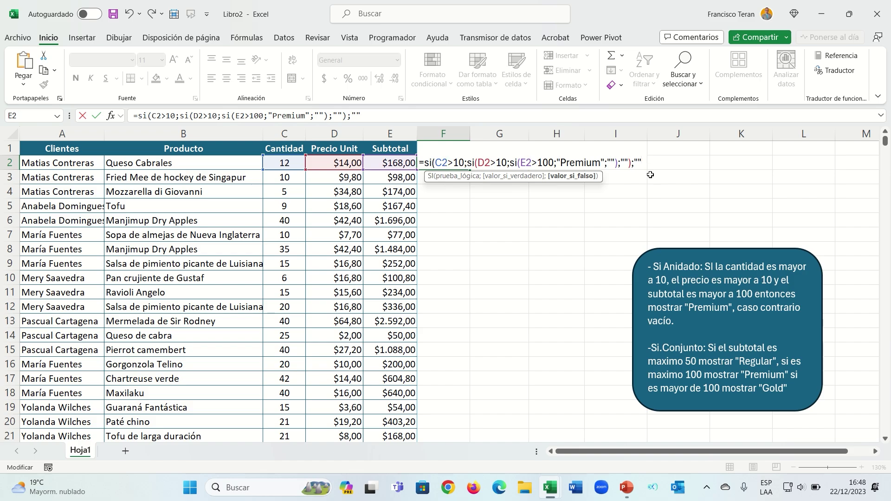
{"action": "type", "text": ")"}
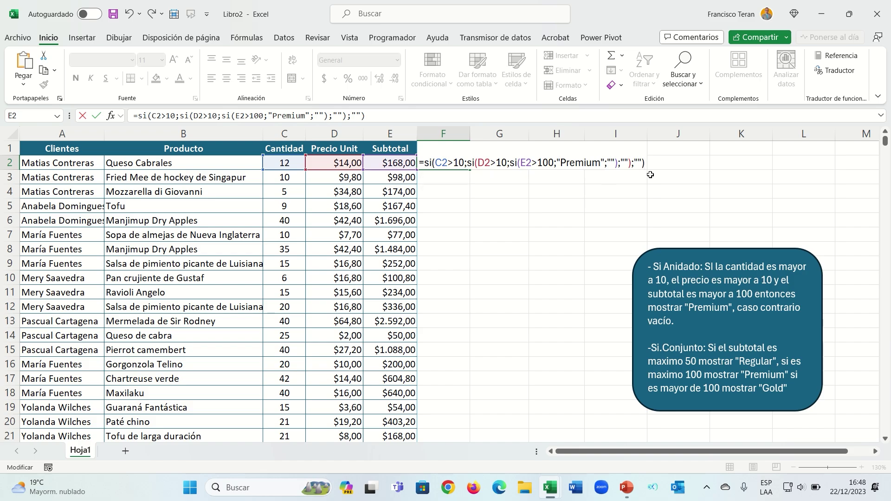
{"action": "key", "text": "Return"}
{"action": "left_click", "coordinate": [462, 167]}
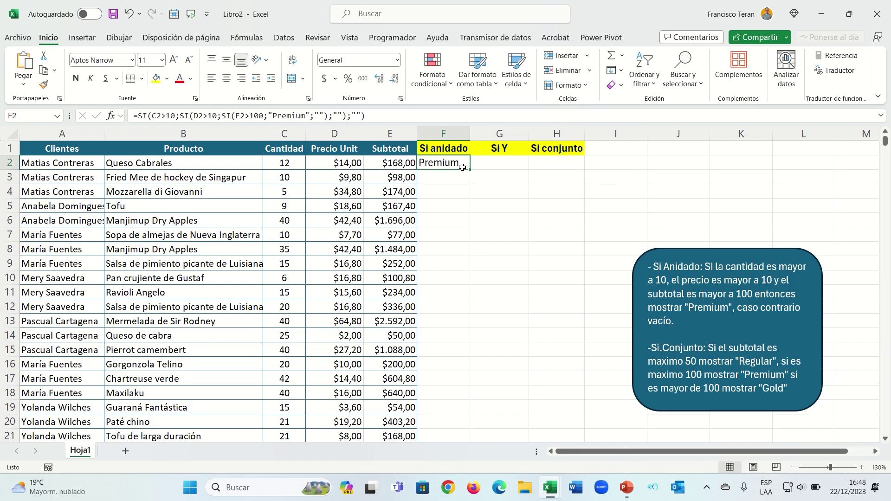
Fill the nested IF down column F and check it against row 2's quantity, price and subtotal.
{"action": "double_click", "coordinate": [470, 170]}
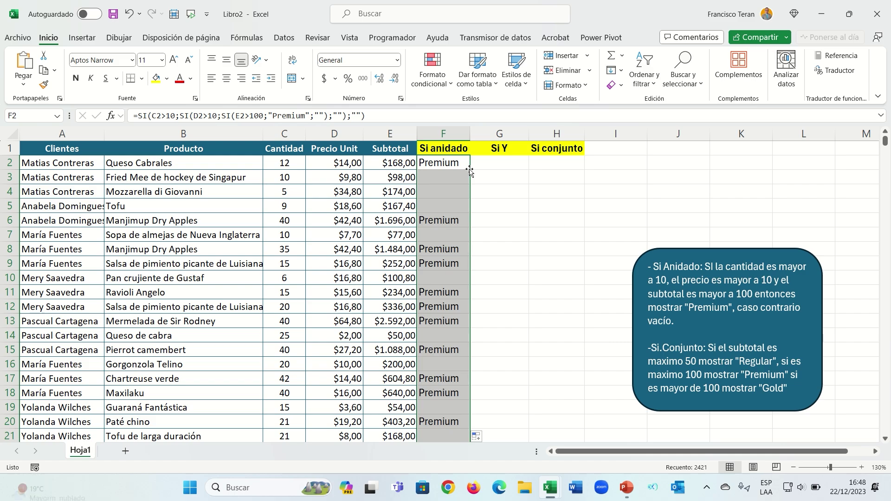
{"action": "left_click", "coordinate": [449, 178]}
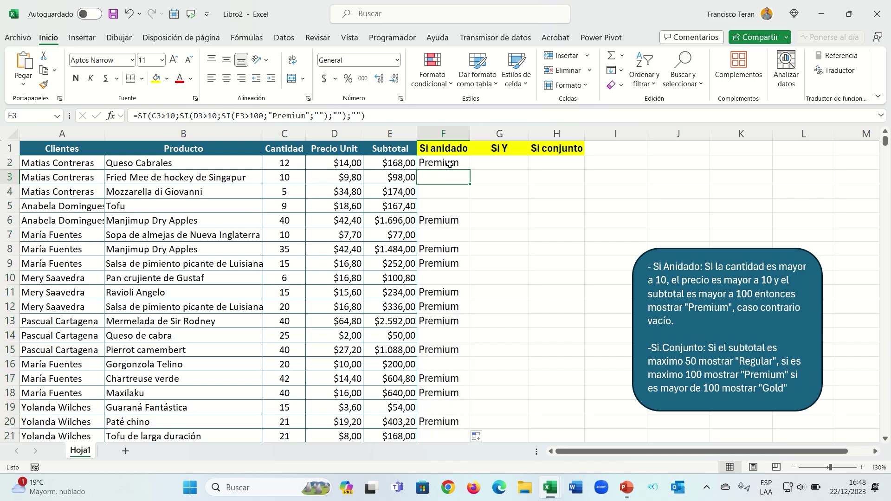
{"action": "left_click_drag", "start_coordinate": [282, 164], "coordinate": [379, 164]}
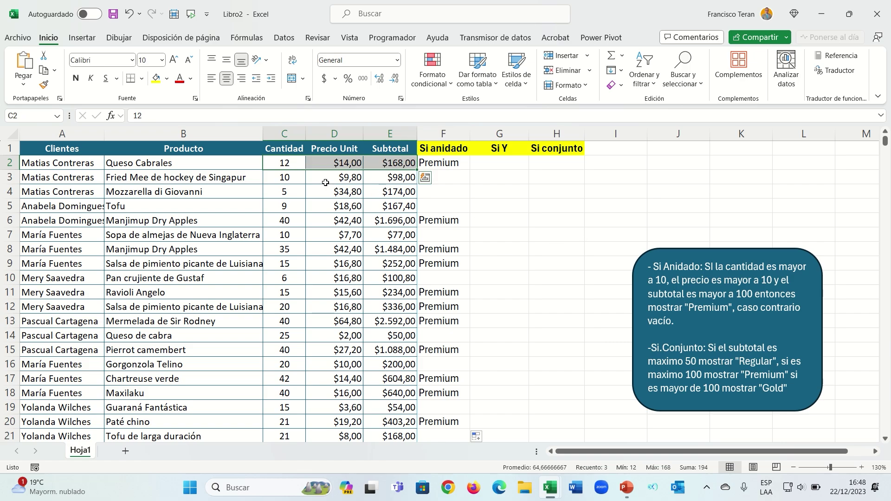
{"action": "left_click", "coordinate": [296, 166]}
{"action": "left_click", "coordinate": [334, 164]}
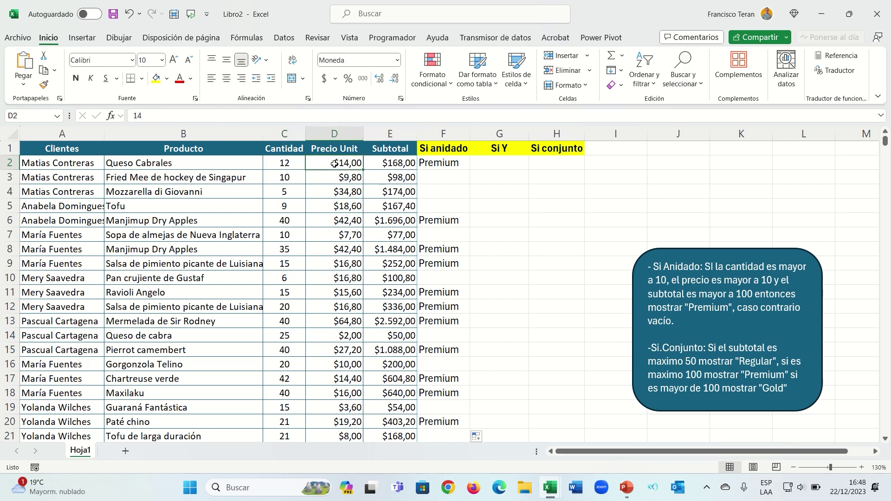
{"action": "left_click", "coordinate": [385, 163]}
{"action": "left_click", "coordinate": [432, 164]}
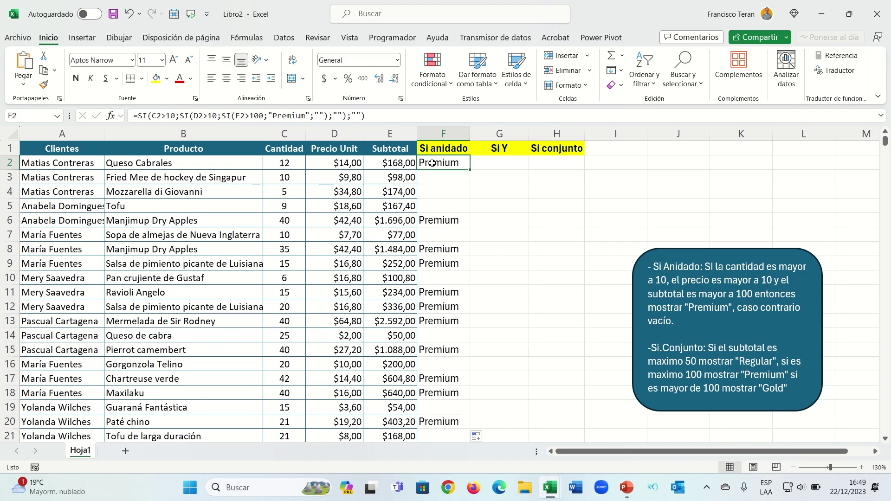
{"action": "left_click", "coordinate": [395, 164]}
{"action": "left_click", "coordinate": [334, 163]}
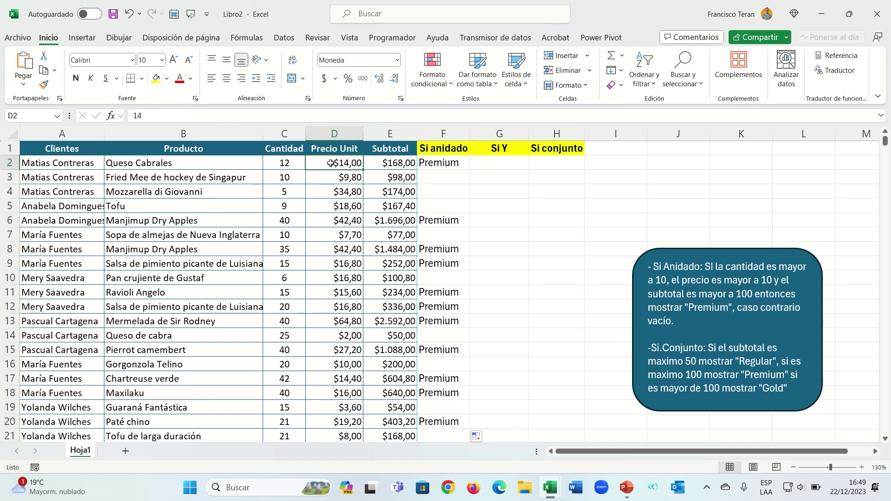
{"action": "left_click", "coordinate": [302, 162]}
Verify the blank results in rows 3, 4, 7, 14 and 16 against their quantities and prices.
{"action": "left_click_drag", "start_coordinate": [443, 178], "coordinate": [446, 204]}
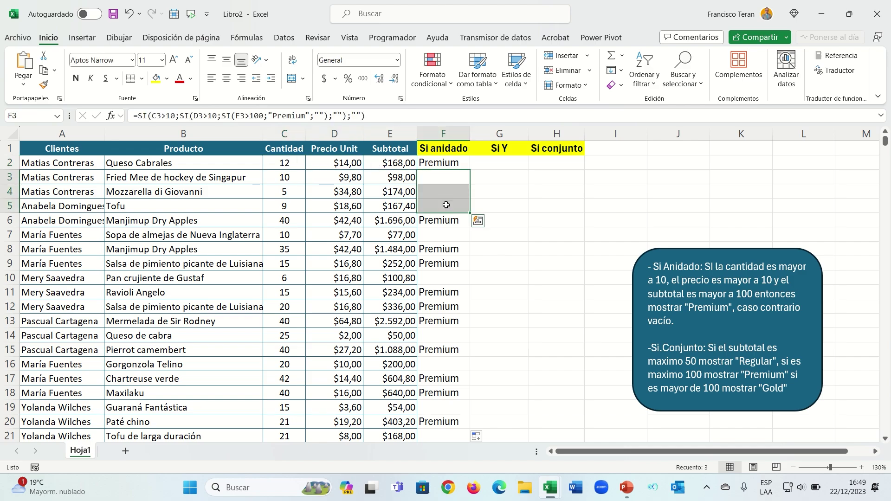
{"action": "left_click", "coordinate": [288, 180]}
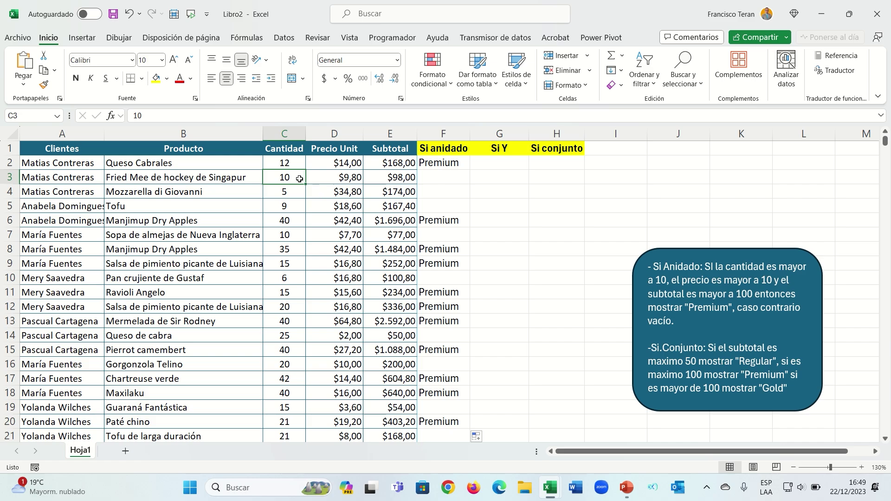
{"action": "left_click", "coordinate": [420, 181]}
{"action": "left_click", "coordinate": [289, 193]}
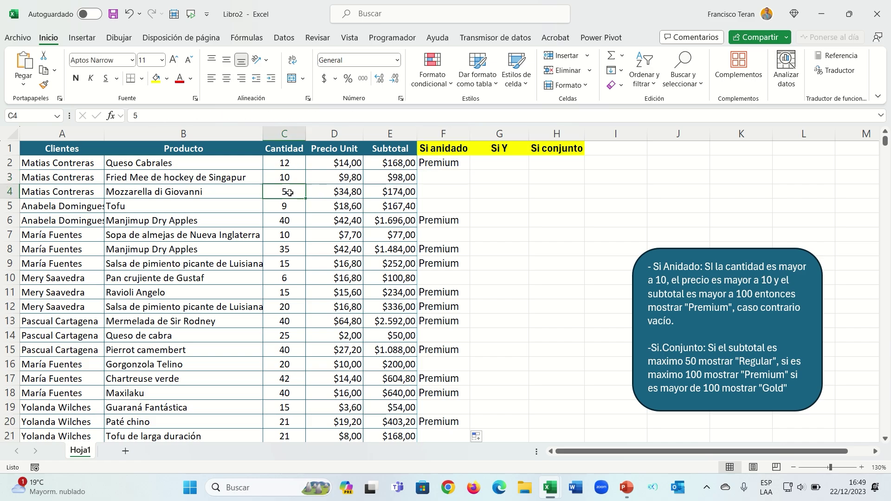
{"action": "left_click", "coordinate": [291, 206]}
{"action": "left_click", "coordinate": [291, 234]}
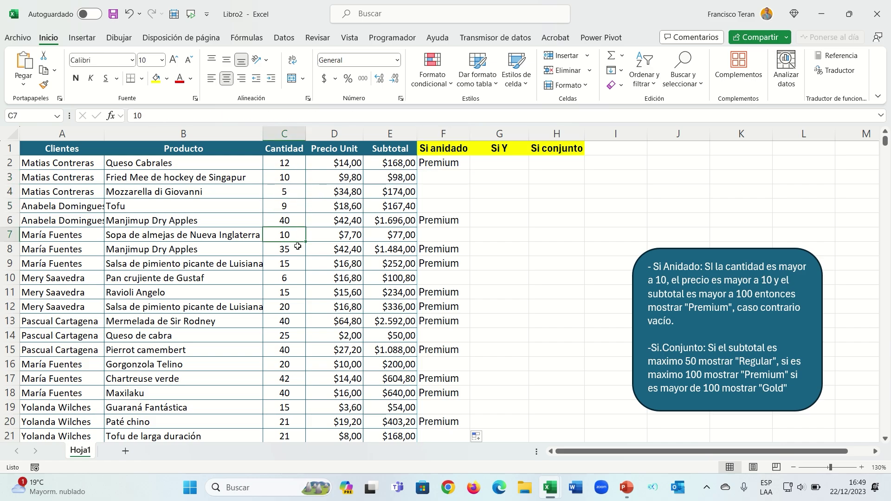
{"action": "scroll", "coordinate": [295, 274], "scroll_direction": "down", "scroll_amount": 1}
{"action": "left_click", "coordinate": [291, 309]}
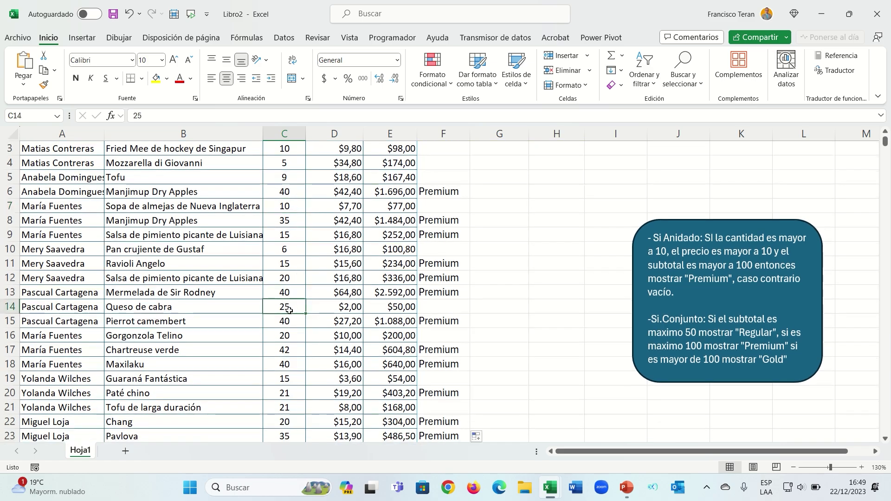
{"action": "left_click", "coordinate": [342, 307]}
{"action": "left_click", "coordinate": [441, 310]}
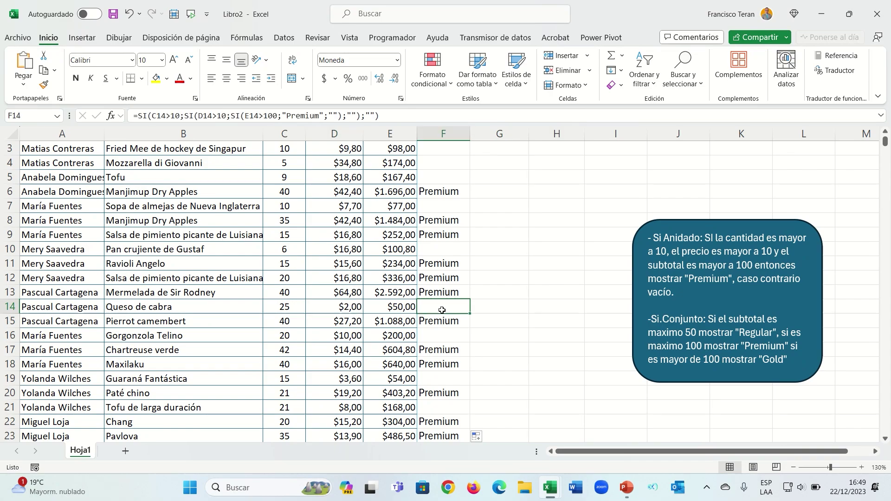
{"action": "left_click_drag", "start_coordinate": [290, 335], "coordinate": [401, 333]}
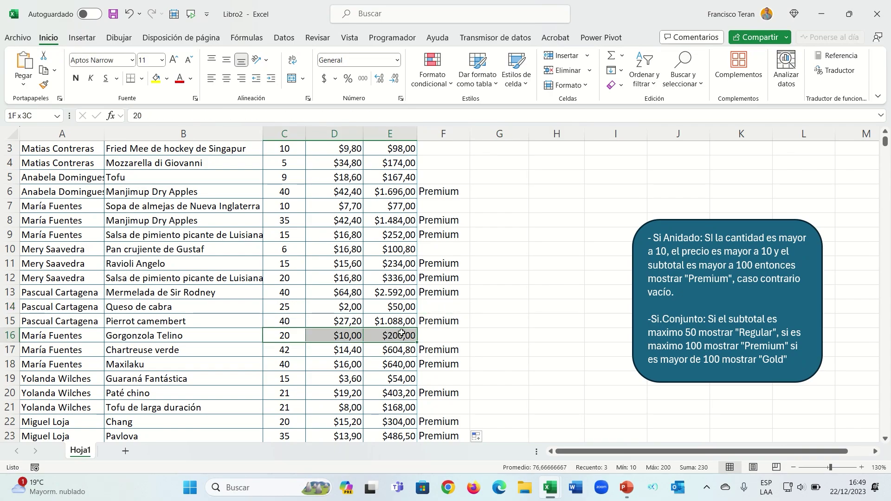
{"action": "left_click", "coordinate": [438, 332]}
{"action": "scroll", "coordinate": [439, 331], "scroll_direction": "down", "scroll_amount": 1}
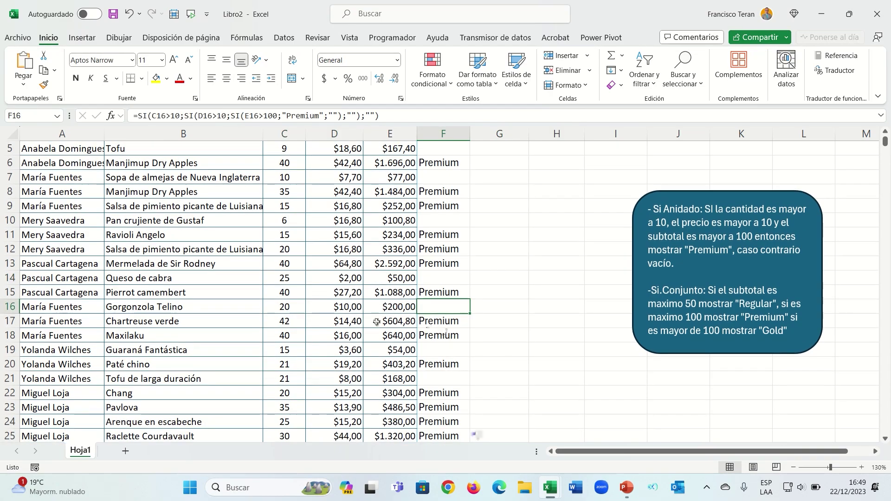
{"action": "left_click", "coordinate": [285, 308]}
{"action": "left_click", "coordinate": [338, 308]}
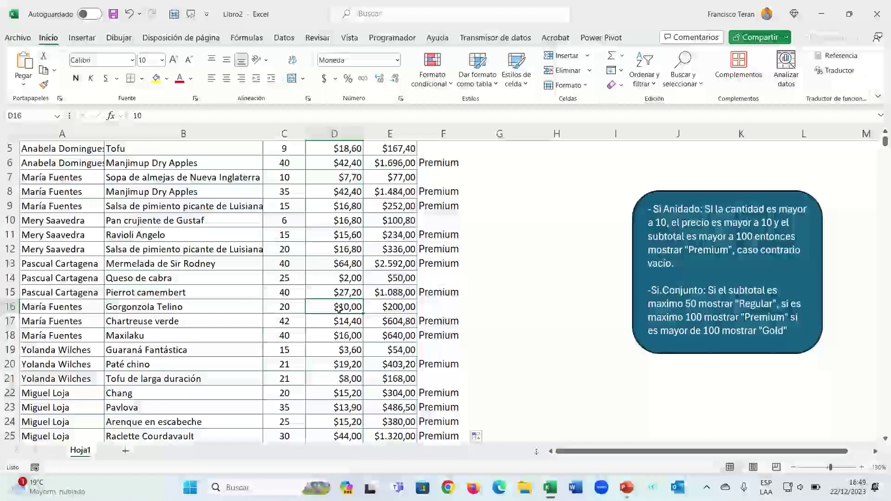
{"action": "scroll", "coordinate": [459, 295], "scroll_direction": "up", "scroll_amount": 2}
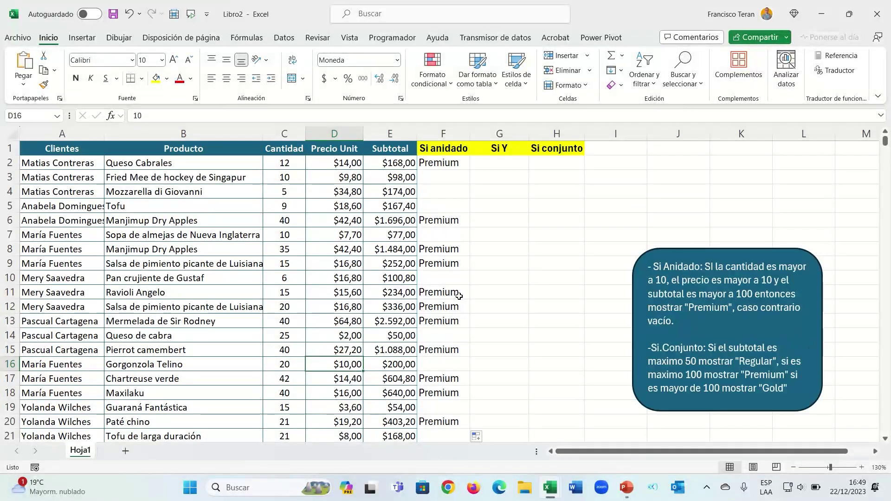
{"action": "left_click", "coordinate": [484, 162]}
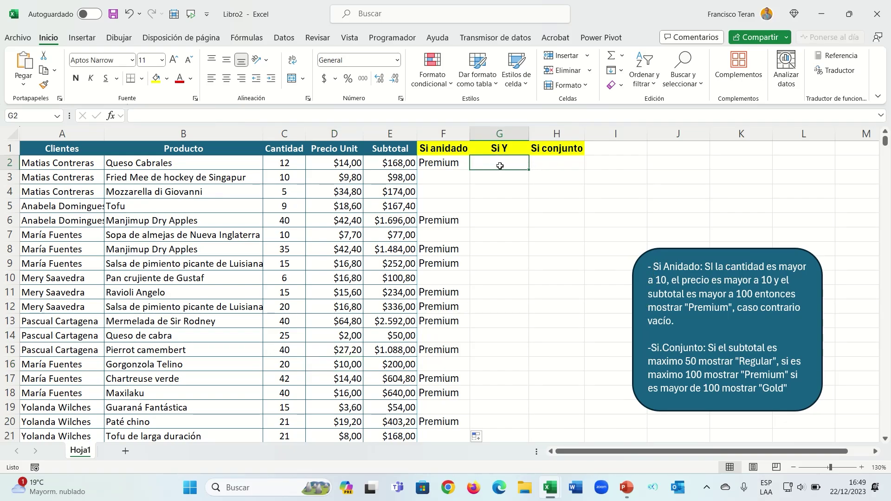
Enter the Si Y conditions in G2: =si(Y(C2>10;D2>10;E2>100);.
{"action": "type", "text": "=si"}
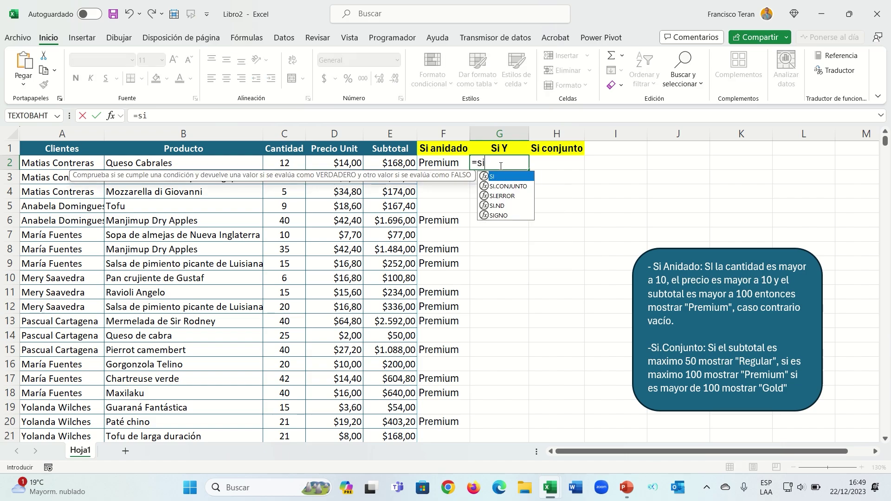
{"action": "type", "text": "("}
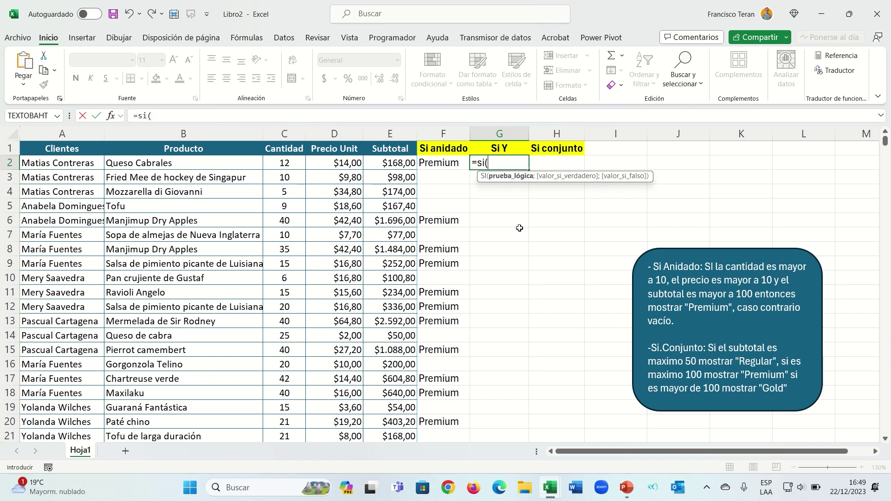
{"action": "type", "text": "Y("}
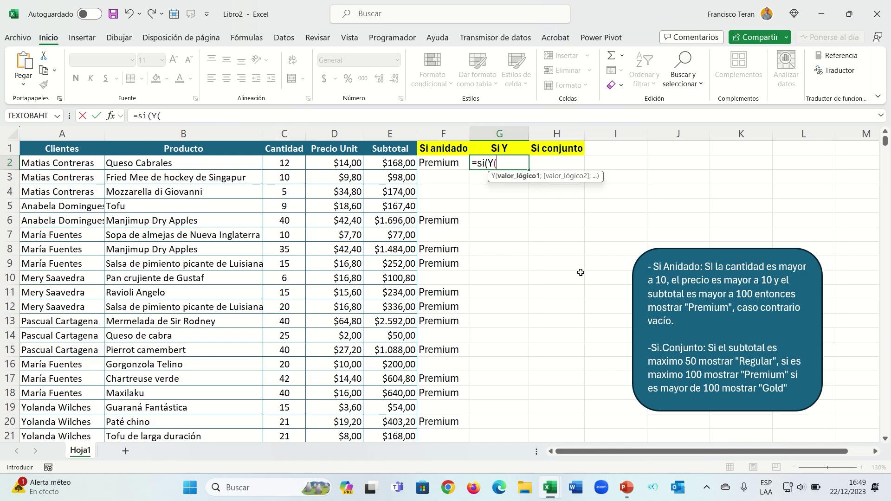
{"action": "left_click", "coordinate": [286, 164]}
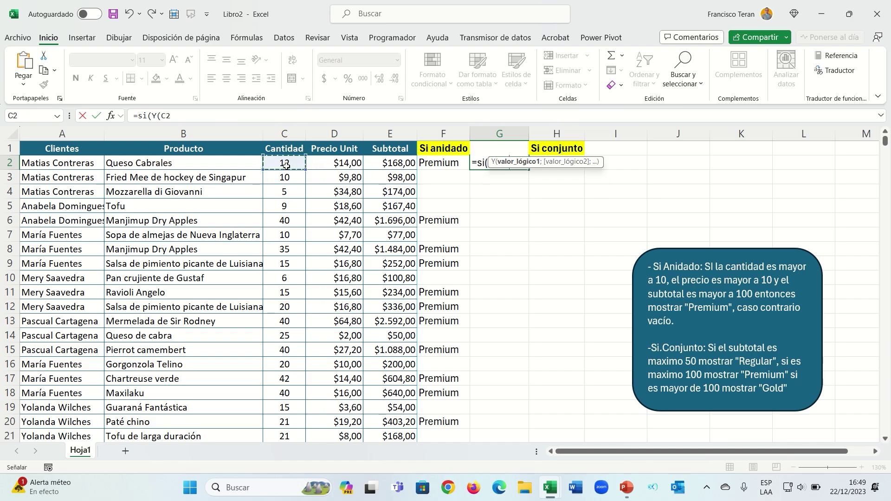
{"action": "type", "text": ">10;"}
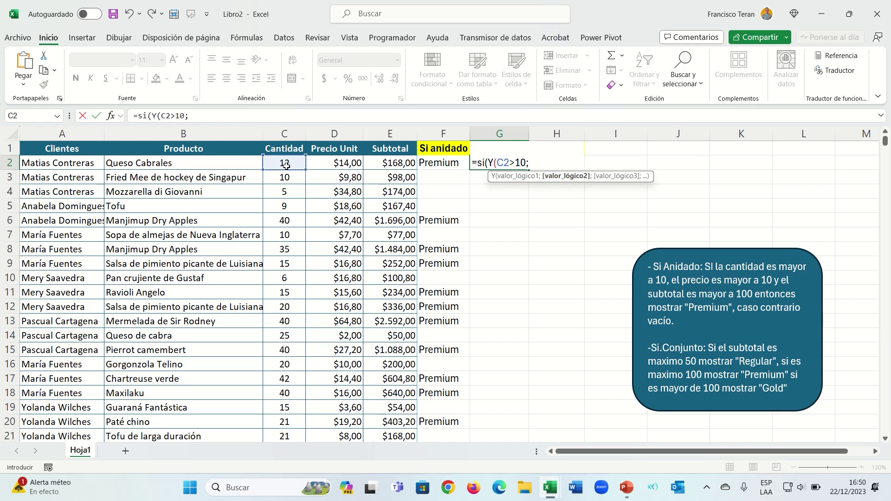
{"action": "left_click", "coordinate": [347, 164]}
{"action": "type", "text": ">10;"}
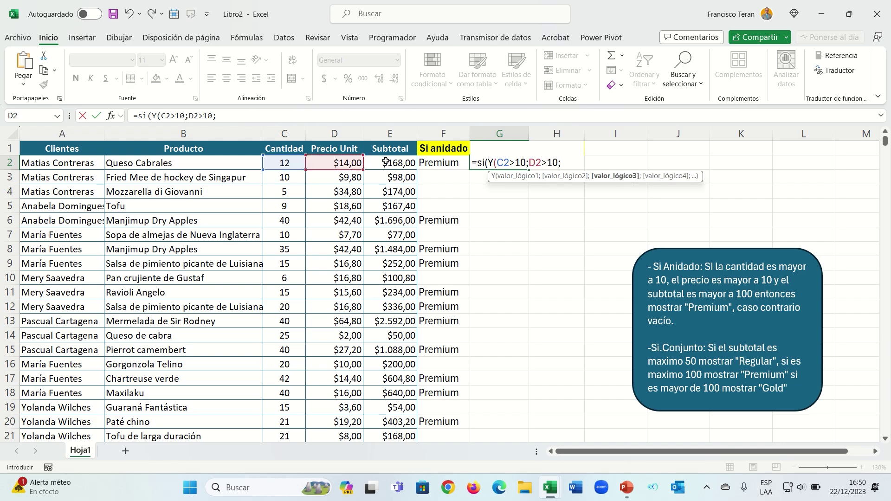
{"action": "left_click", "coordinate": [386, 162]}
{"action": "type", "text": ">100"}
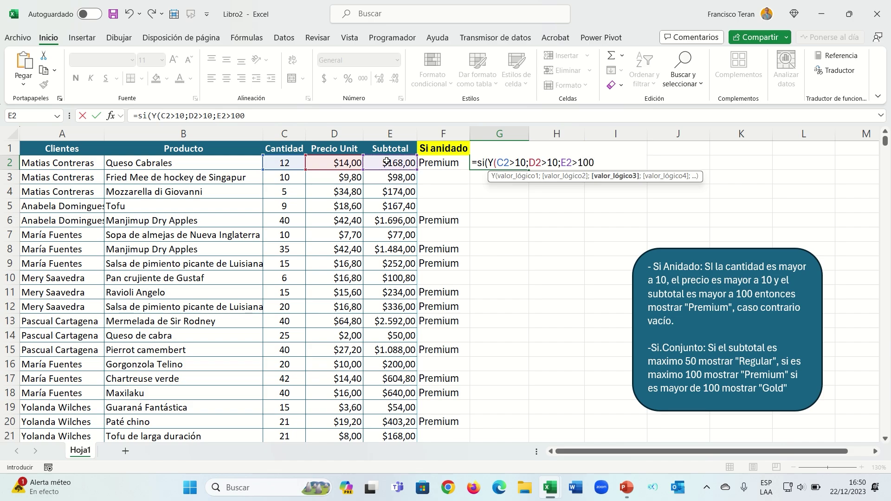
{"action": "type", "text": ")"}
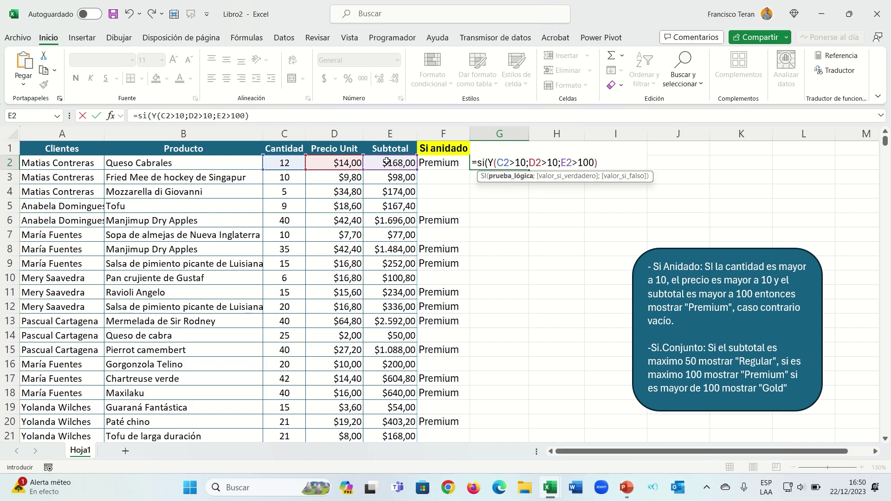
{"action": "type", "text": ";"}
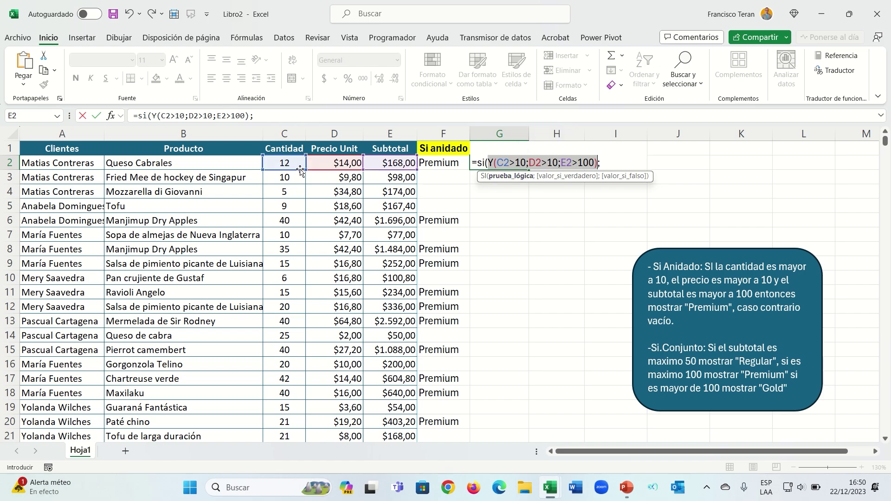
Finish G2 with "Premium" if true and "" if false, and confirm the formula.
{"action": "left_click", "coordinate": [603, 163]}
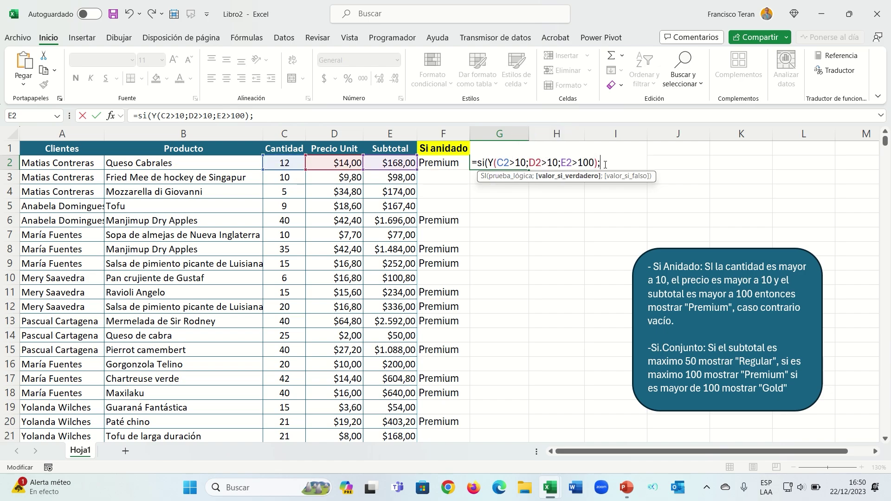
{"action": "type", "text": "Pre"}
{"action": "type", "text": "mium\";"}
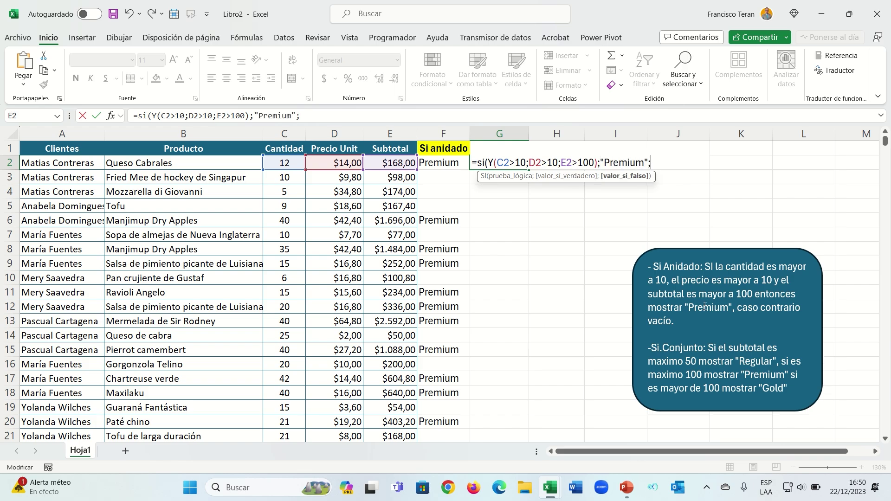
{"action": "type", "text": "\"\""}
{"action": "type", "text": ")"}
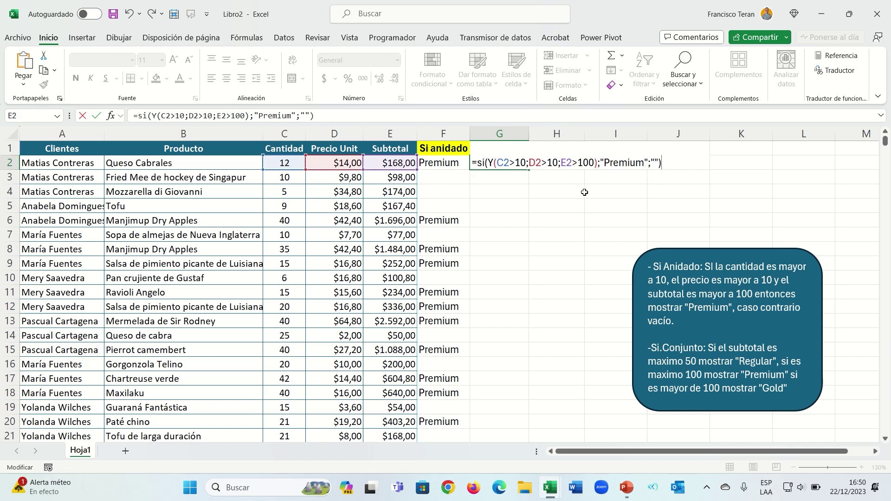
{"action": "mouse_move", "coordinate": [526, 163]}
{"action": "left_mouse_down"}
{"action": "mouse_move", "coordinate": [496, 163]}
{"action": "mouse_move", "coordinate": [597, 162]}
{"action": "left_mouse_up"}
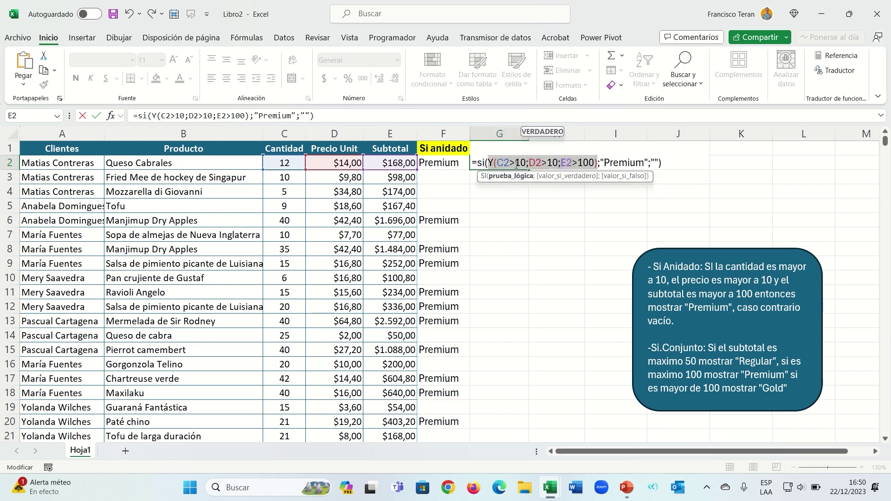
{"action": "left_click", "coordinate": [574, 176]}
{"action": "left_click", "coordinate": [625, 176]}
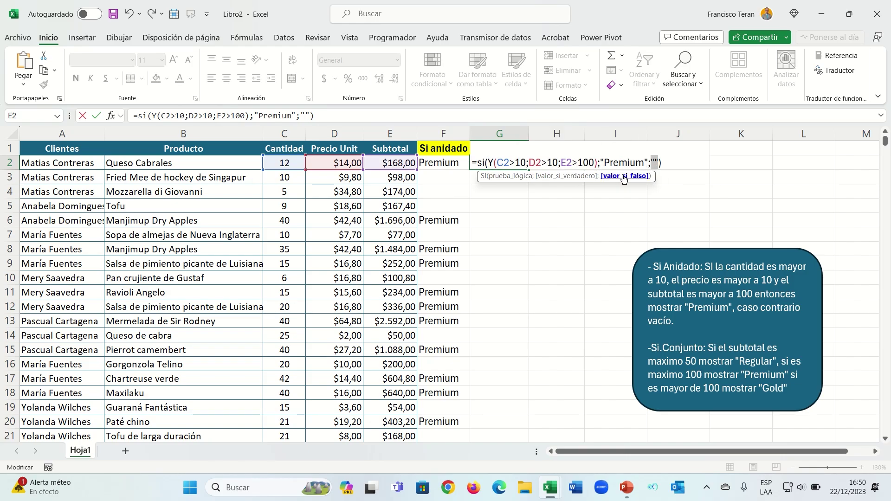
{"action": "left_click", "coordinate": [671, 163]}
{"action": "key", "text": "Return"}
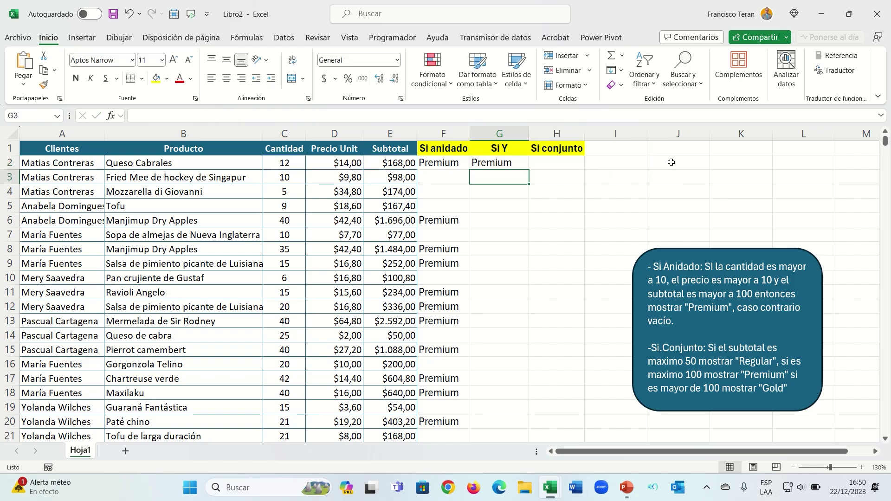
Fill the Si Y formula from G2 down the whole column and scroll through the results.
{"action": "left_click_drag", "start_coordinate": [441, 162], "coordinate": [440, 249]}
{"action": "left_click", "coordinate": [502, 163]}
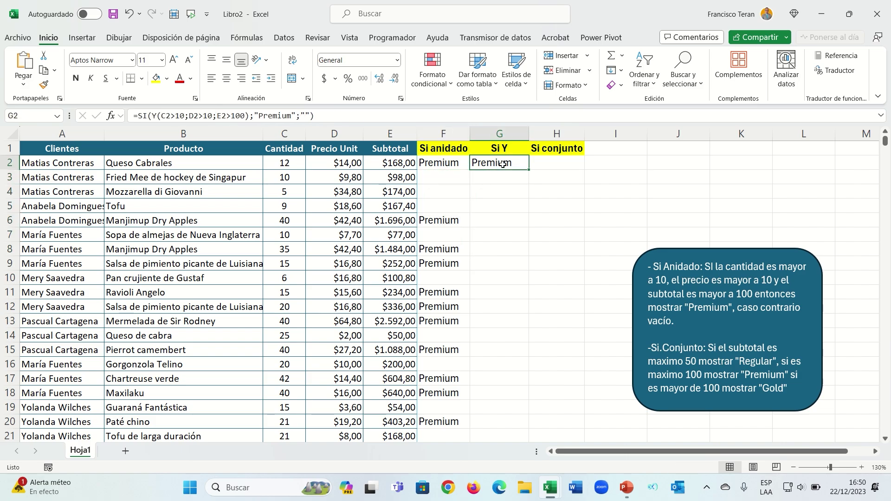
{"action": "double_click", "coordinate": [530, 170]}
{"action": "scroll", "coordinate": [499, 214], "scroll_direction": "down", "scroll_amount": 2}
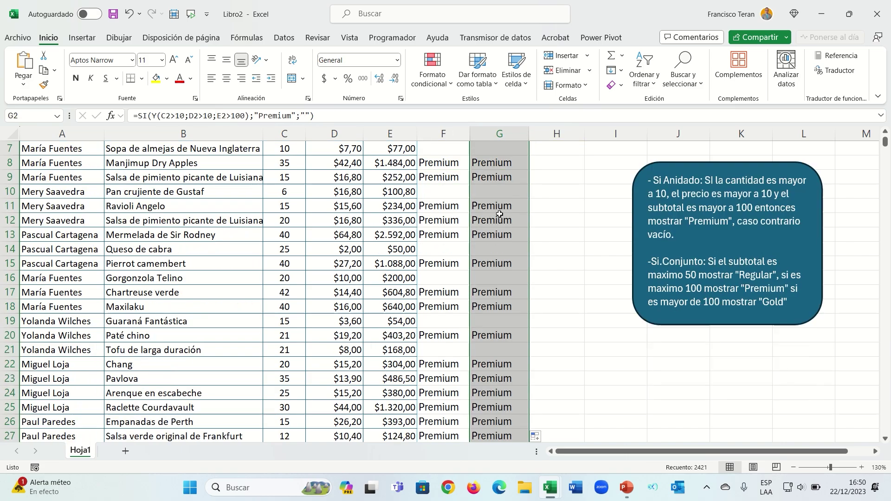
{"action": "scroll", "coordinate": [498, 214], "scroll_direction": "down", "scroll_amount": 2}
{"action": "scroll", "coordinate": [498, 214], "scroll_direction": "down", "scroll_amount": 3}
{"action": "scroll", "coordinate": [499, 214], "scroll_direction": "down", "scroll_amount": 2}
{"action": "scroll", "coordinate": [498, 214], "scroll_direction": "up", "scroll_amount": 6}
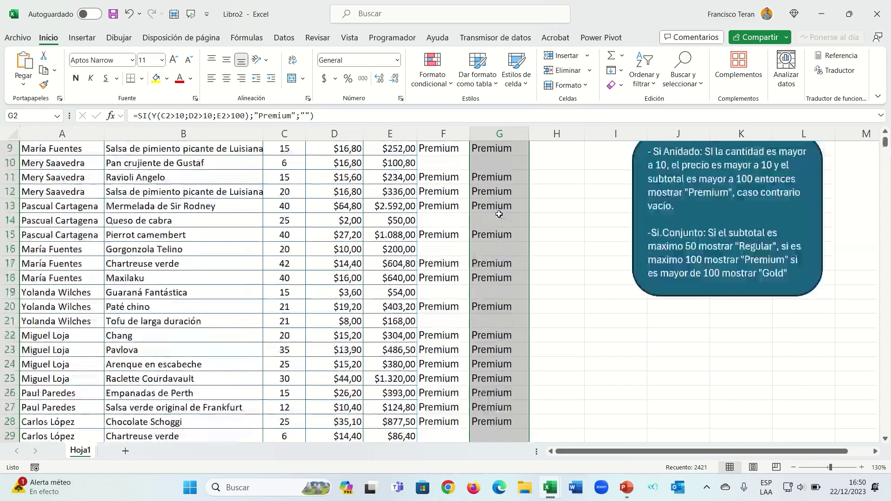
{"action": "scroll", "coordinate": [498, 213], "scroll_direction": "up", "scroll_amount": 3}
Compare the nested formula in F2 with the Si Y formula in G2, leaving both unchanged.
{"action": "left_click", "coordinate": [489, 165]}
{"action": "left_click", "coordinate": [466, 163]}
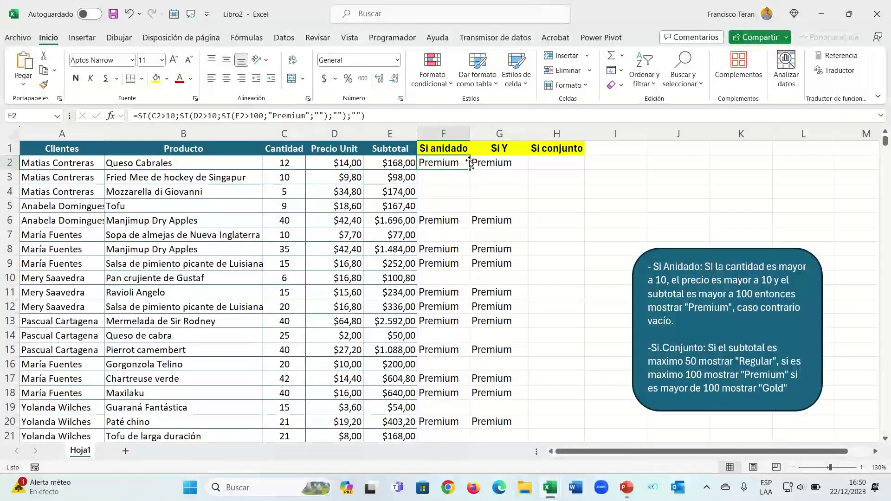
{"action": "left_click", "coordinate": [500, 163]}
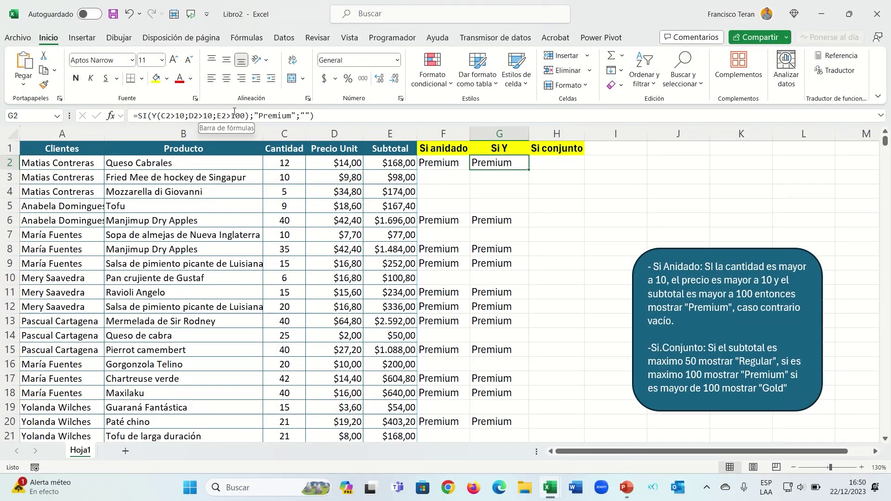
{"action": "left_click", "coordinate": [462, 163]}
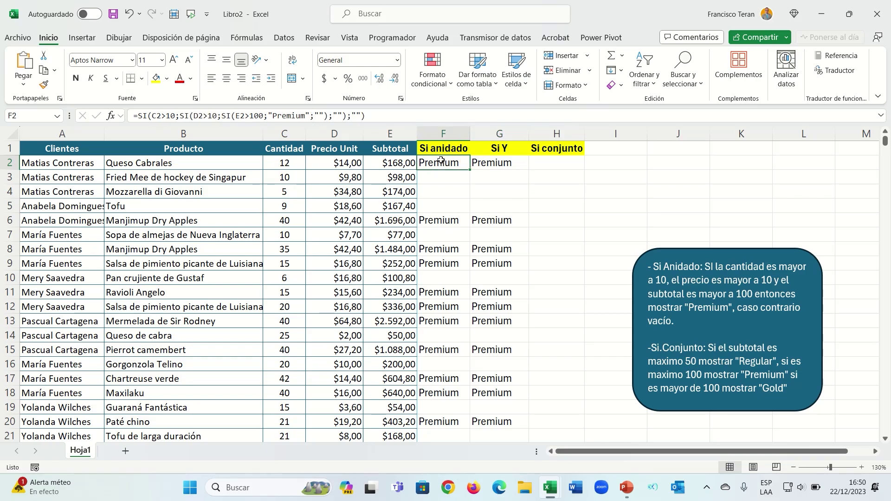
{"action": "left_click", "coordinate": [494, 163]}
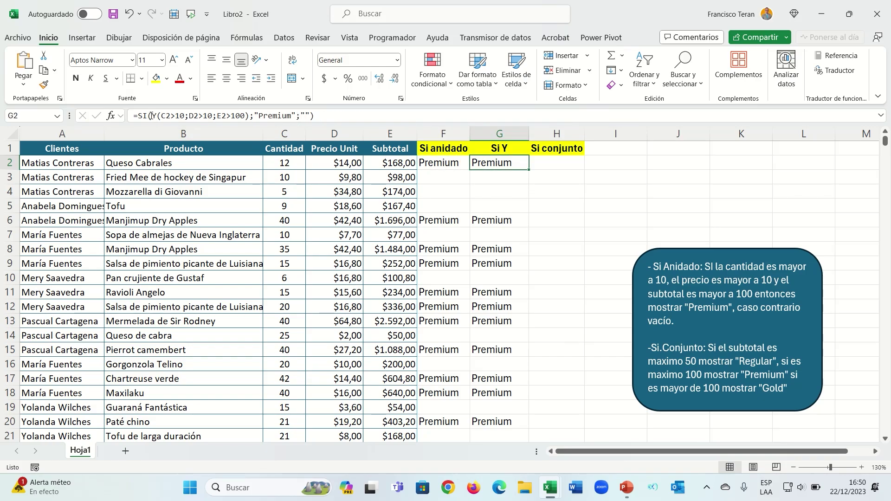
{"action": "left_click_drag", "start_coordinate": [152, 115], "coordinate": [251, 116]}
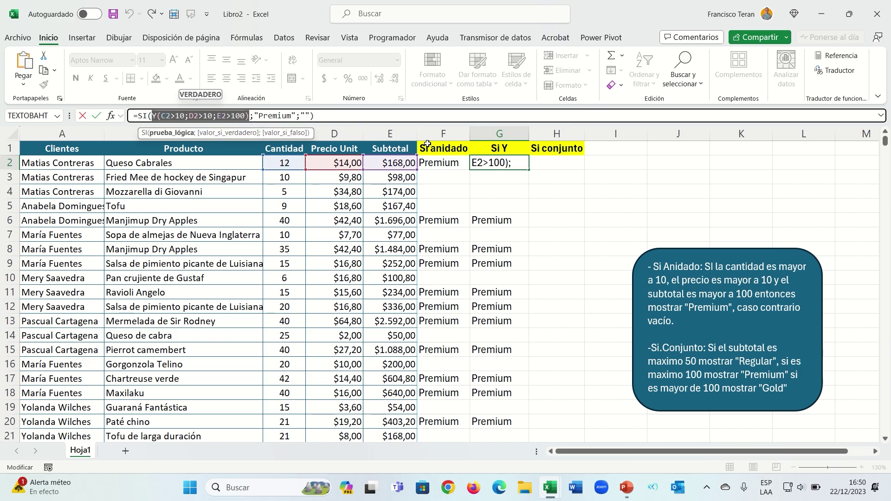
{"action": "key", "text": "Escape"}
{"action": "double_click", "coordinate": [436, 162]}
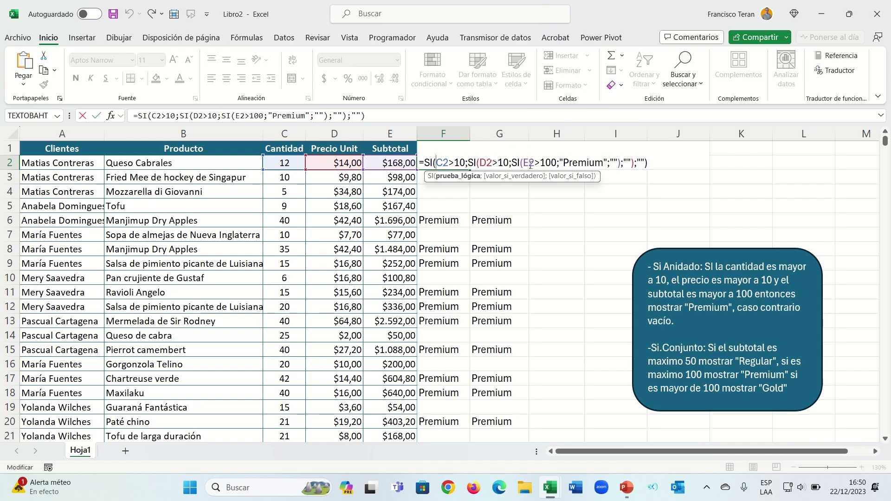
{"action": "key", "text": "Escape"}
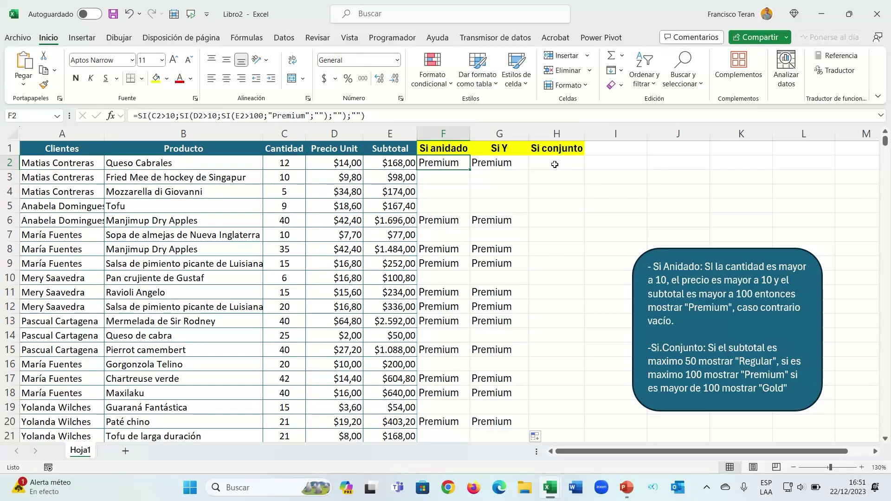
Start =SI.CONJUNTO( in H2 from the =si.con autocomplete and reference subtotal E2.
{"action": "left_click", "coordinate": [554, 164]}
{"action": "type", "text": "sion"}
{"action": "key", "text": "BackSpace"}
{"action": "key", "text": "BackSpace"}
{"action": "key", "text": "BackSpace"}
{"action": "type", "text": "="}
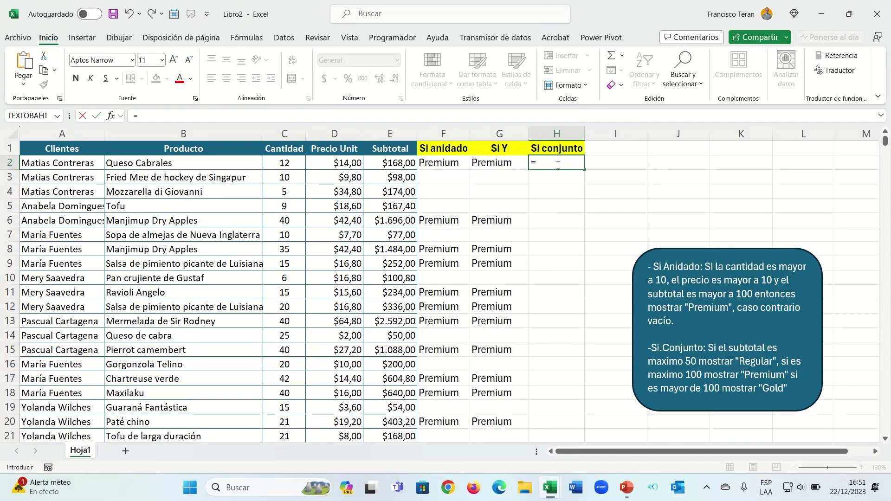
{"action": "type", "text": "si.con"}
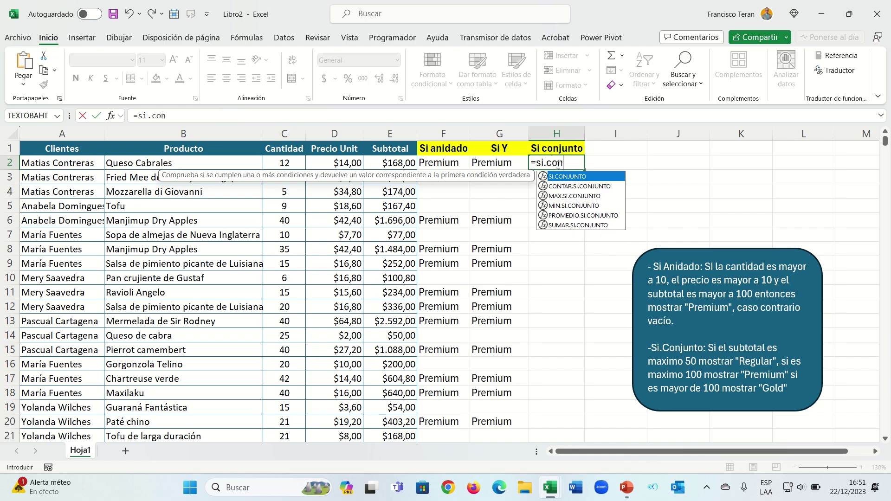
{"action": "key", "text": "Tab"}
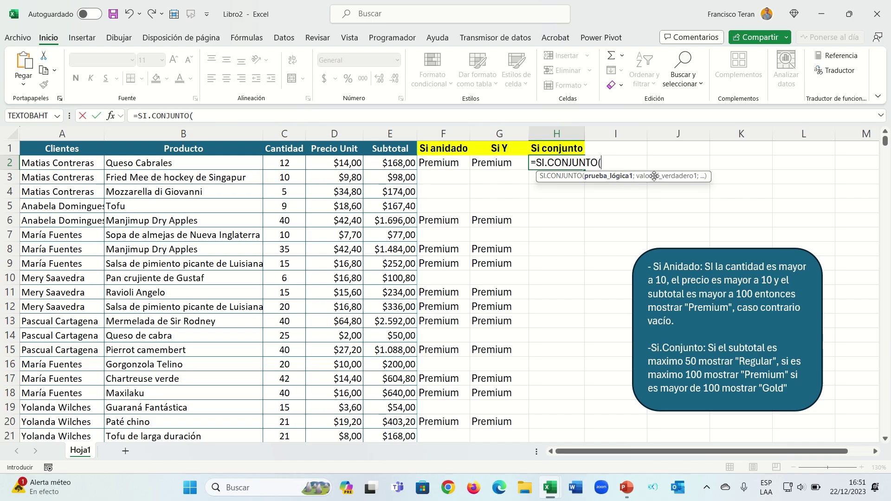
{"action": "type", "text": ";;"}
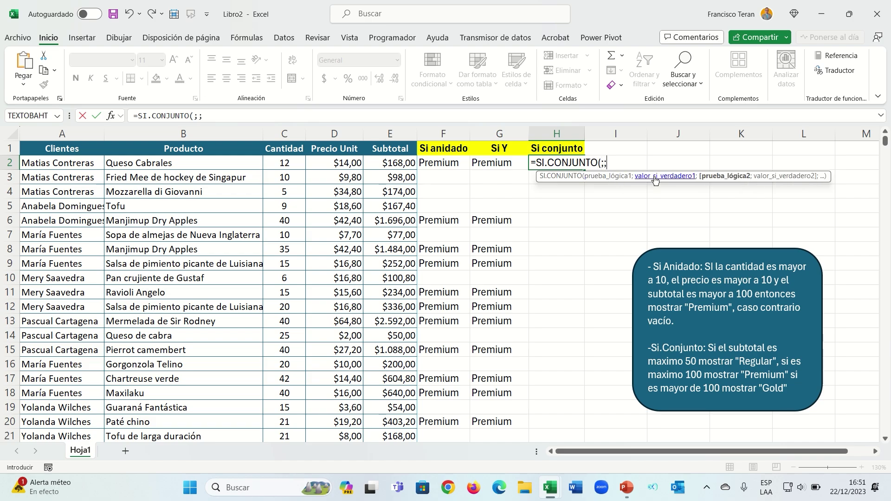
{"action": "type", "text": ";"}
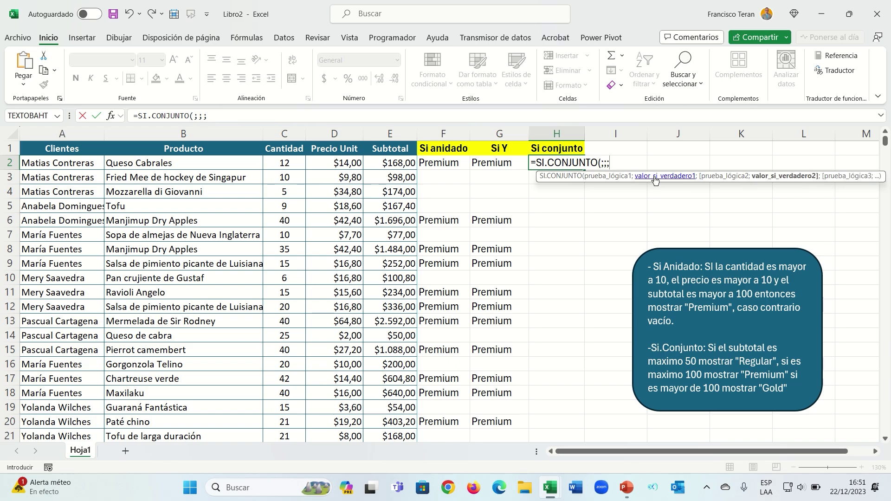
{"action": "type", "text": ";;"}
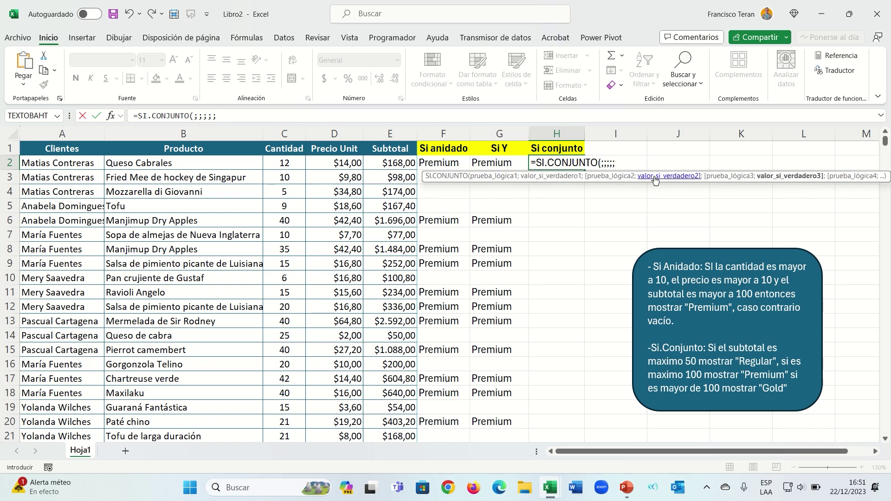
{"action": "key", "text": "BackSpace"}
{"action": "key", "text": "BackSpace"}
{"action": "key", "text": "BackSpace"}
{"action": "key", "text": "BackSpace"}
{"action": "key", "text": "BackSpace"}
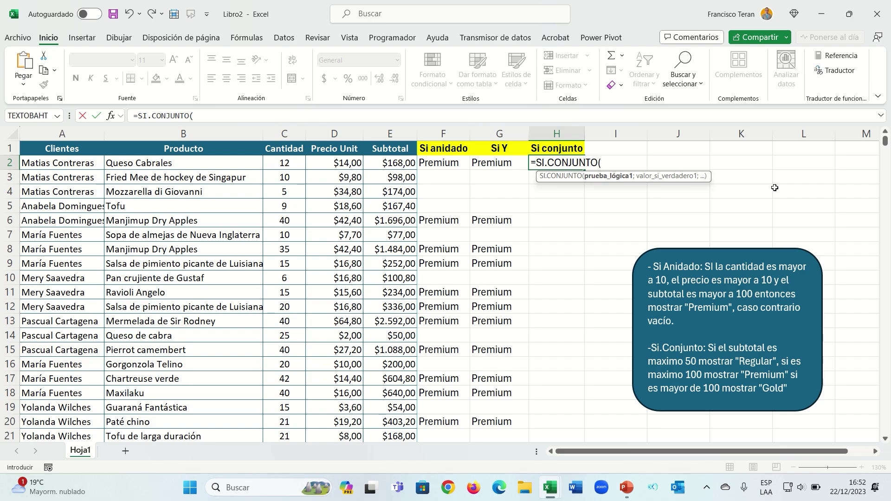
{"action": "left_click", "coordinate": [406, 167]}
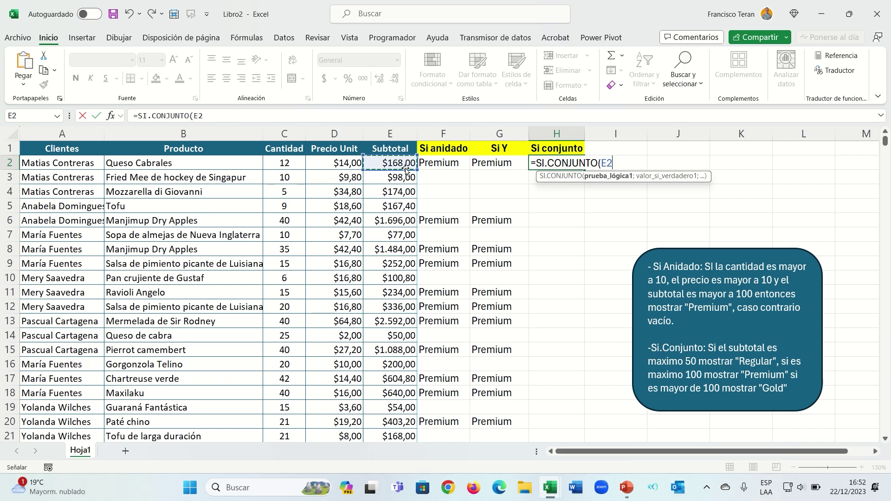
Add the first tier E2<=50 returning "Regular" to H2's formula.
{"action": "type", "text": ">"}
{"action": "key", "text": "BackSpace"}
{"action": "type", "text": "<="}
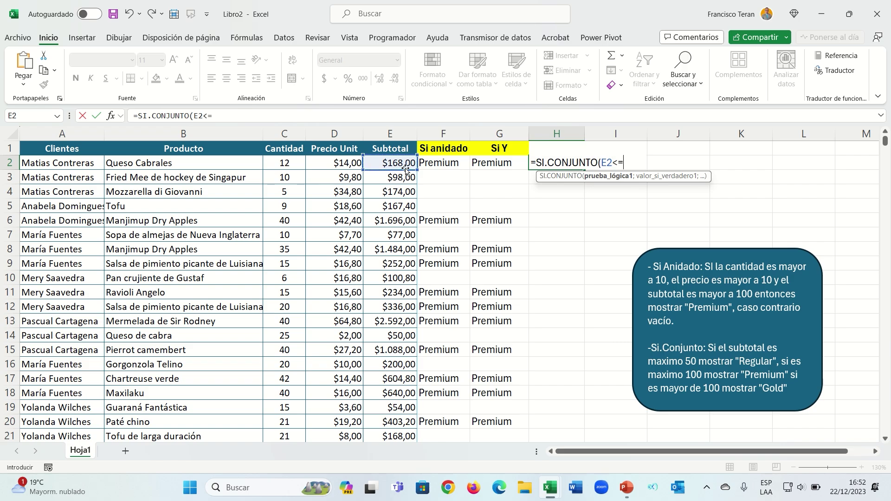
{"action": "type", "text": "50"}
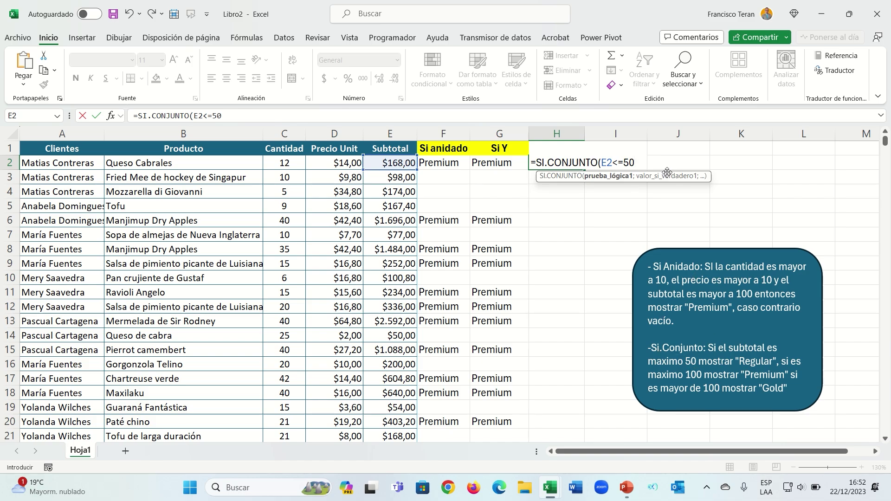
{"action": "type", "text": ";"}
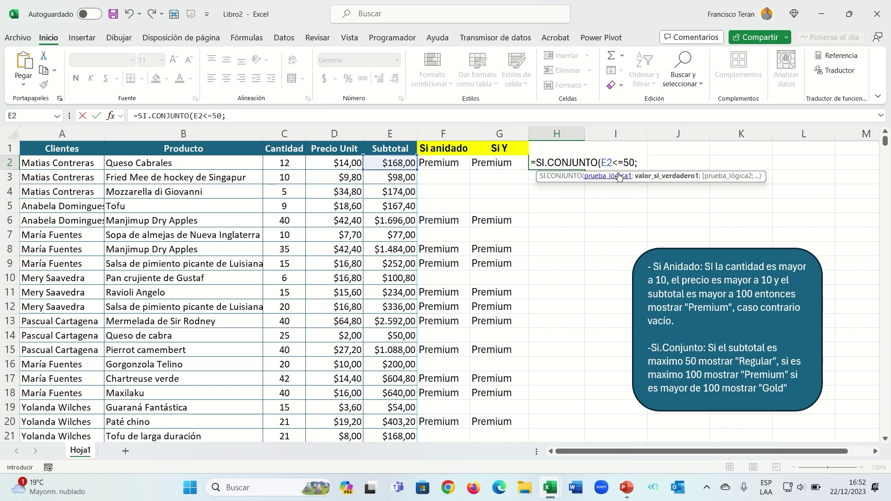
{"action": "left_click", "coordinate": [608, 177]}
{"action": "left_click", "coordinate": [654, 177]}
{"action": "type", "text": "\""}
{"action": "type", "text": "Regular"}
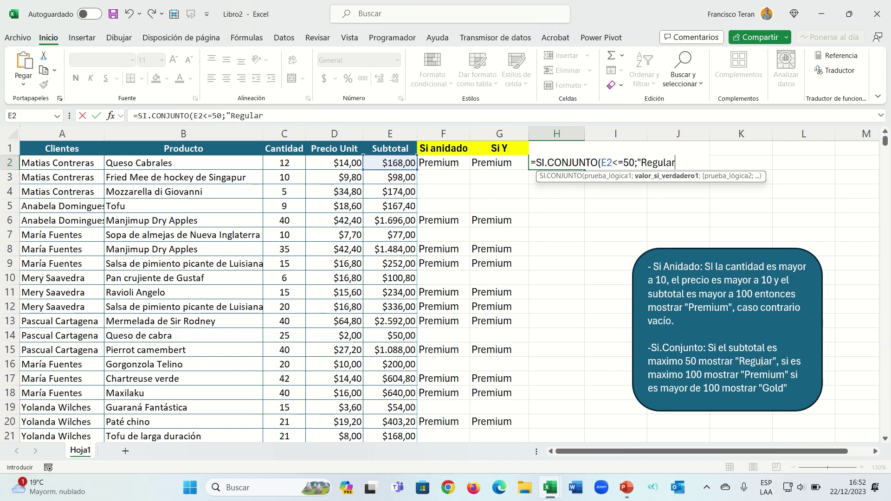
{"action": "type", "text": "\";"}
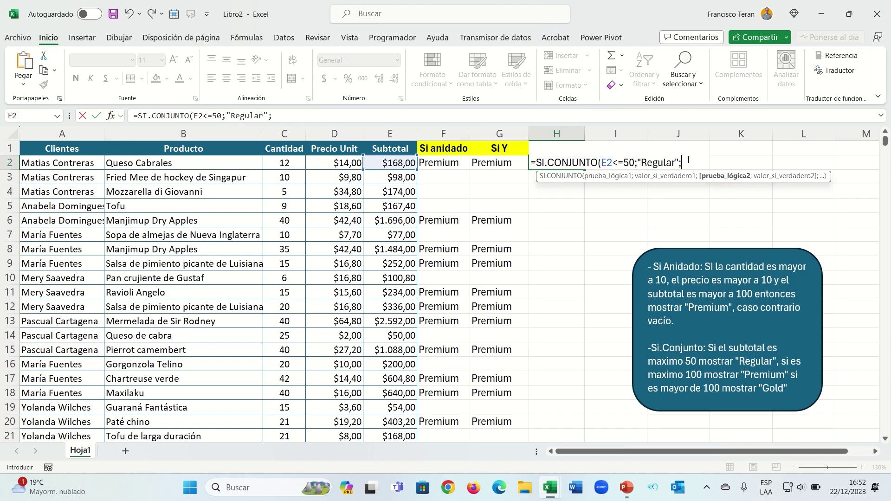
{"action": "left_click_drag", "start_coordinate": [679, 162], "coordinate": [615, 161]}
{"action": "left_click", "coordinate": [689, 163]}
Add the E2<=100 "Premium" and E2>100 "Gold" tiers, review the arguments, and commit H2.
{"action": "left_click", "coordinate": [395, 162]}
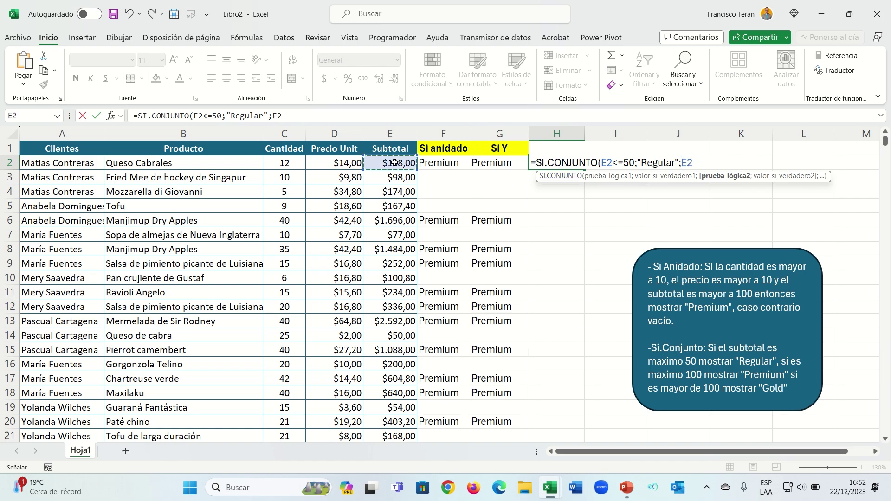
{"action": "type", "text": "<"}
{"action": "type", "text": "=100;\"P"}
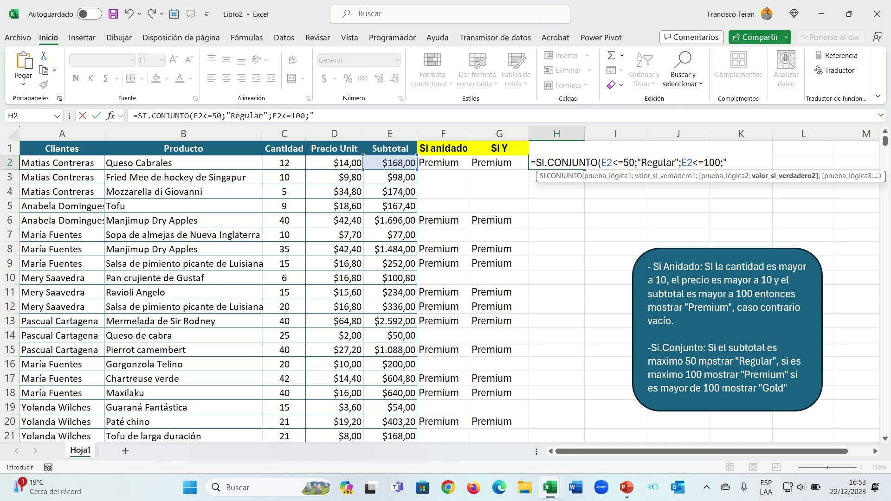
{"action": "type", "text": "remium\";"}
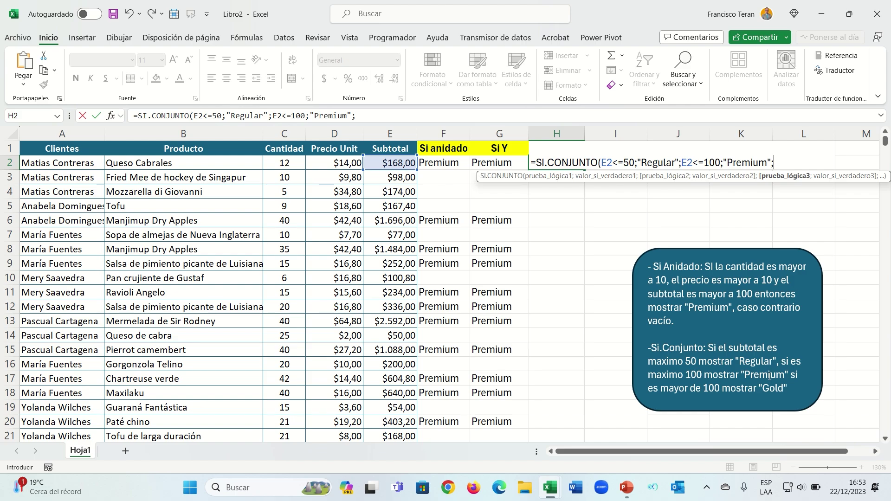
{"action": "left_click", "coordinate": [393, 162]}
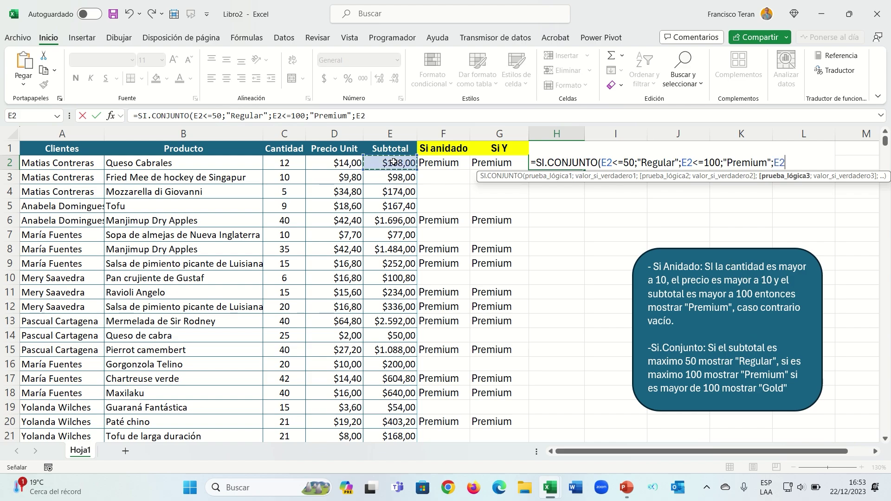
{"action": "type", "text": ">"}
{"action": "type", "text": "100"}
{"action": "type", "text": ";\""}
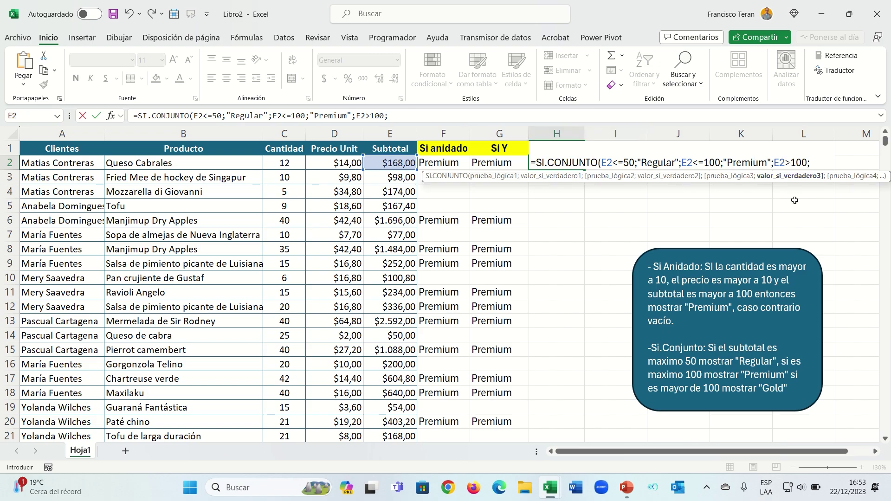
{"action": "type", "text": "Gold\")"}
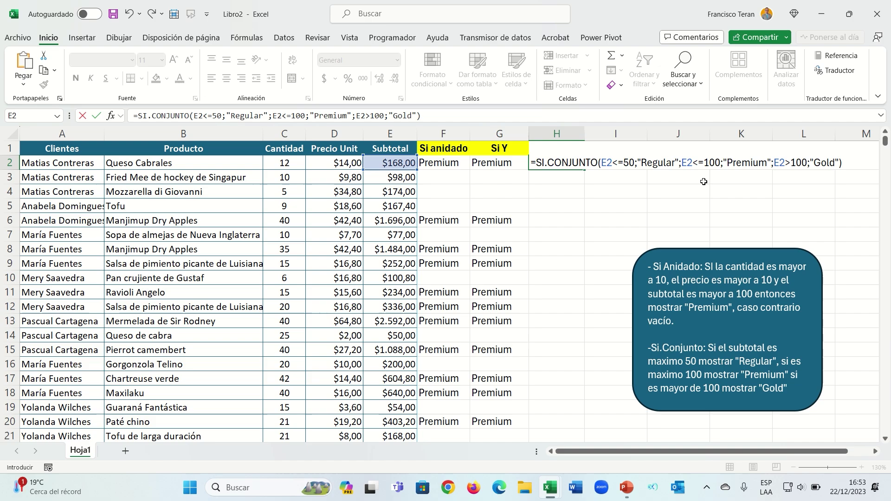
{"action": "left_click", "coordinate": [621, 163]}
{"action": "left_click", "coordinate": [501, 178]}
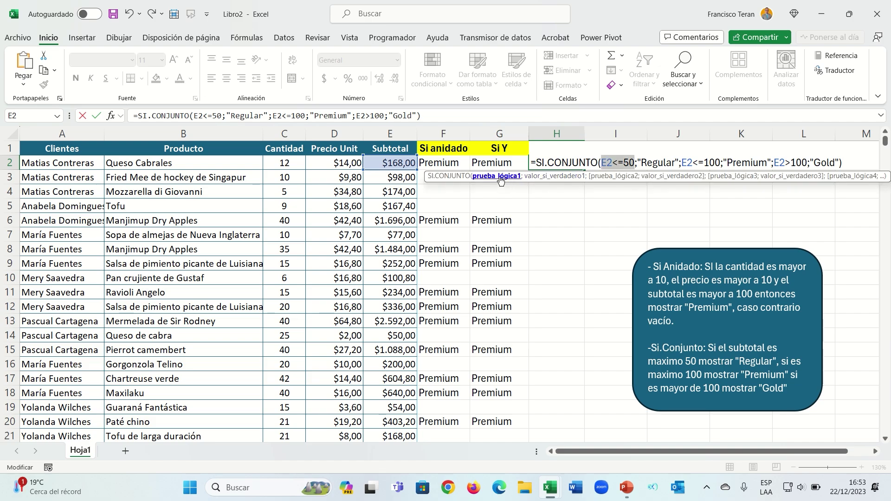
{"action": "left_click", "coordinate": [537, 179]}
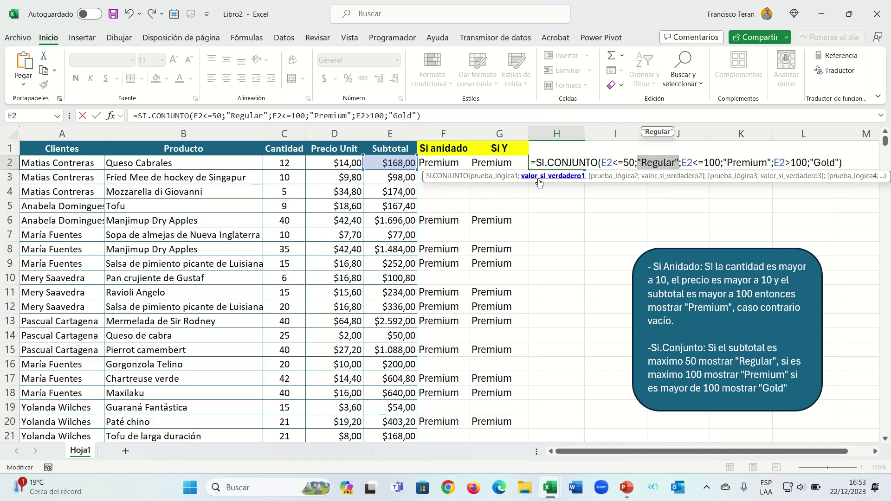
{"action": "left_click", "coordinate": [611, 177]}
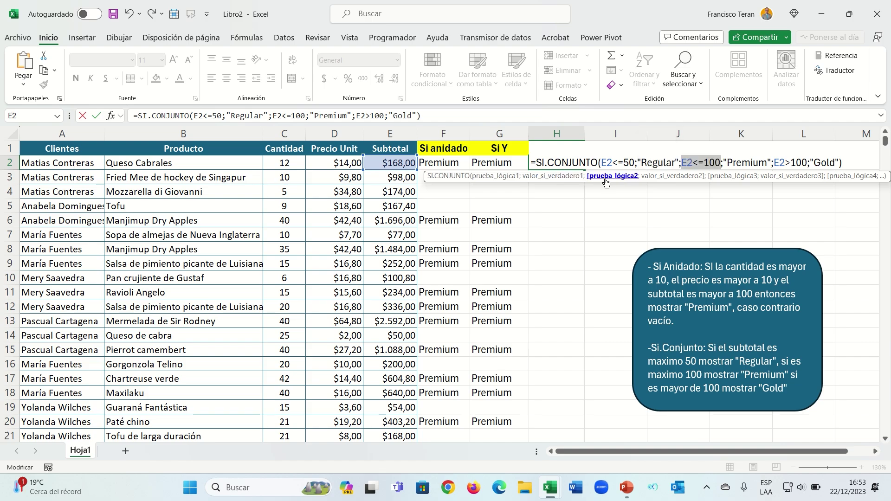
{"action": "left_click", "coordinate": [657, 181]}
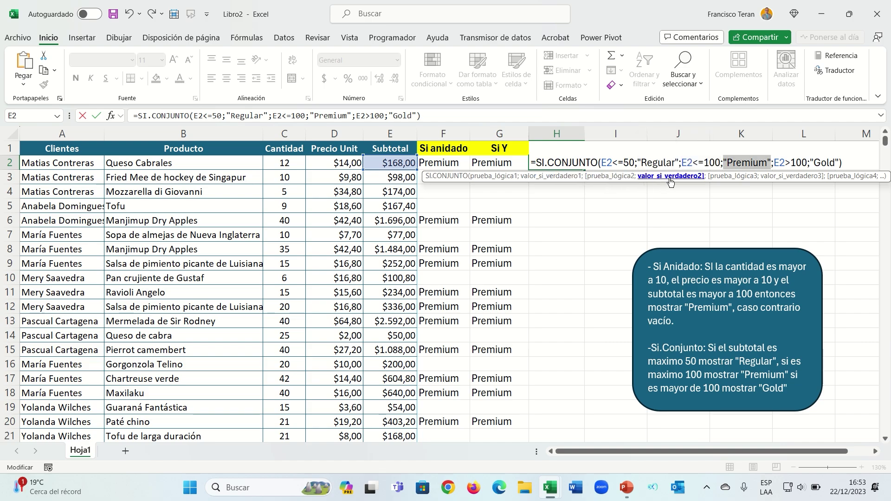
{"action": "left_click", "coordinate": [729, 177]}
{"action": "left_click", "coordinate": [789, 177]}
{"action": "key", "text": "Return"}
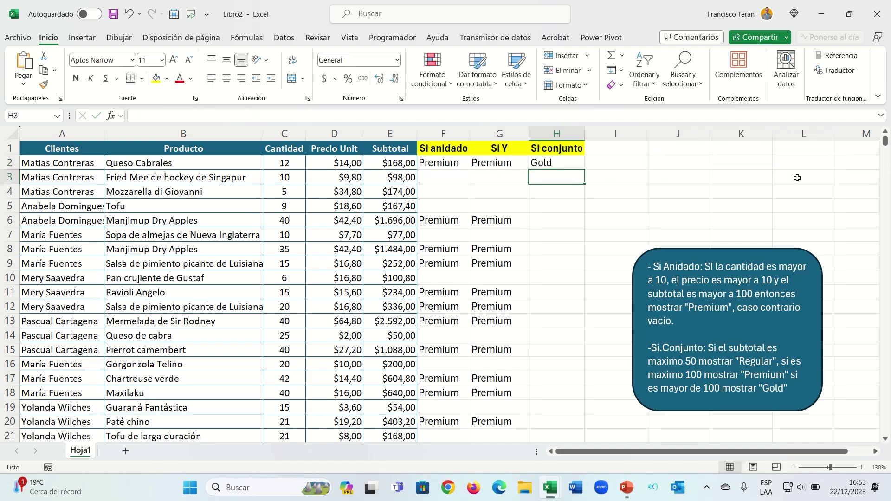
Fill the Si conjunto formula from H2 down the rest of column H.
{"action": "left_click", "coordinate": [567, 163]}
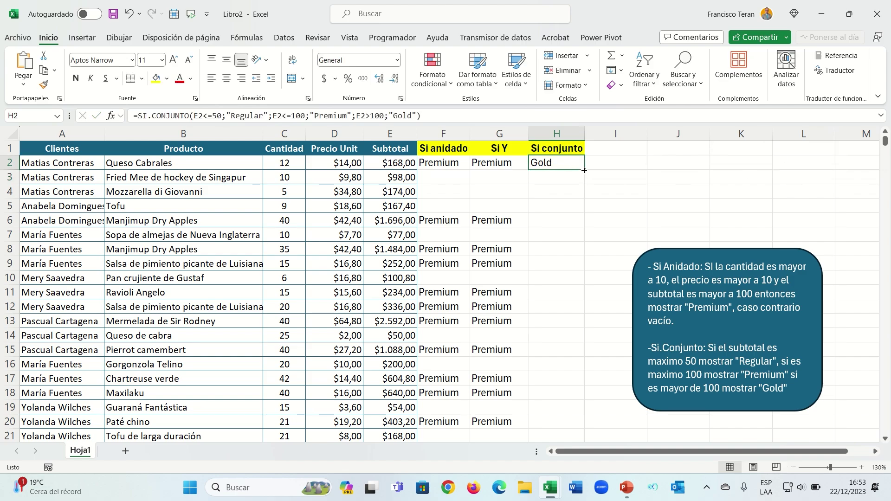
{"action": "double_click", "coordinate": [583, 171]}
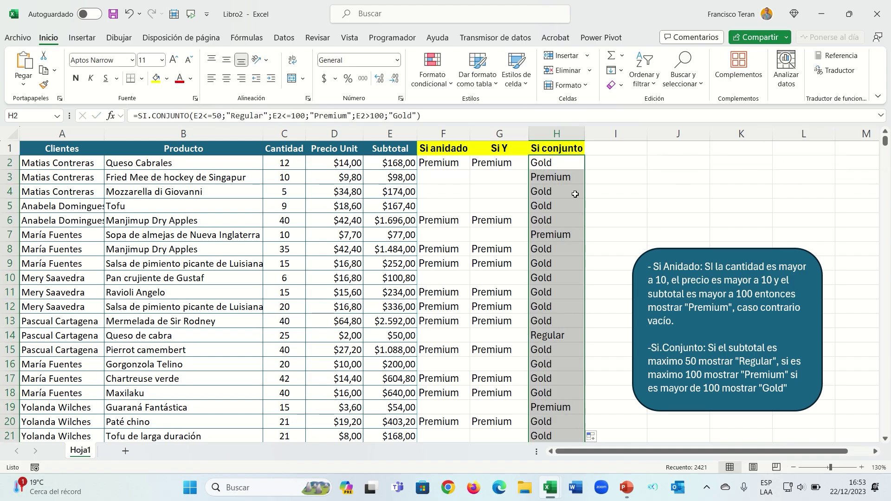
{"action": "left_click", "coordinate": [562, 177]}
Review the classification formulas in H2 and the rows below it.
{"action": "left_click", "coordinate": [560, 162]}
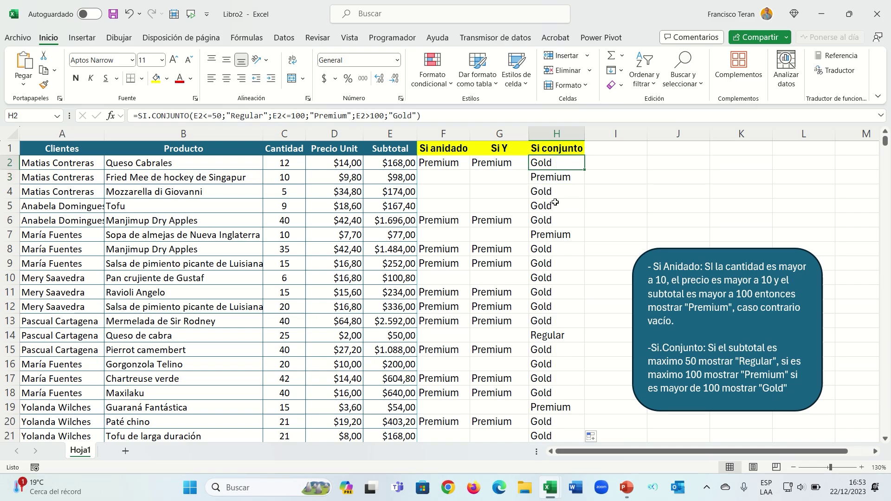
{"action": "left_click", "coordinate": [552, 172]}
{"action": "left_click", "coordinate": [547, 191]}
{"action": "left_click", "coordinate": [544, 209]}
{"action": "left_click", "coordinate": [546, 220]}
{"action": "left_click", "coordinate": [546, 207]}
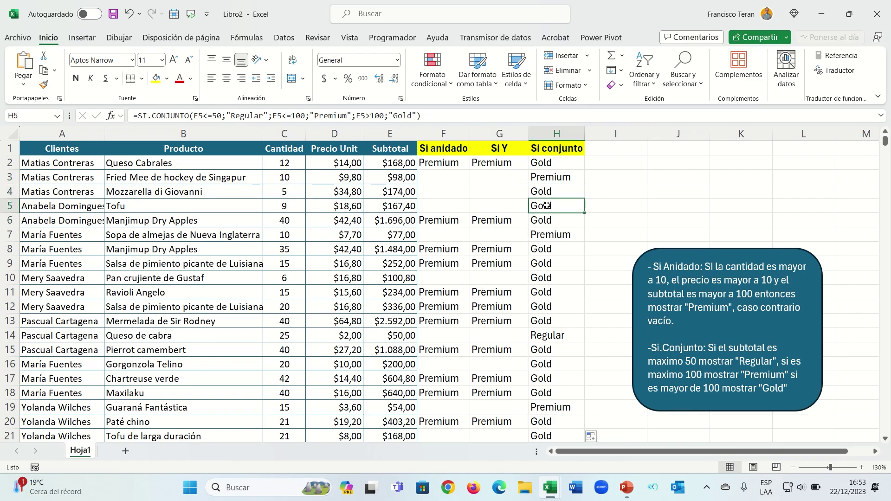
{"action": "left_click", "coordinate": [549, 160]}
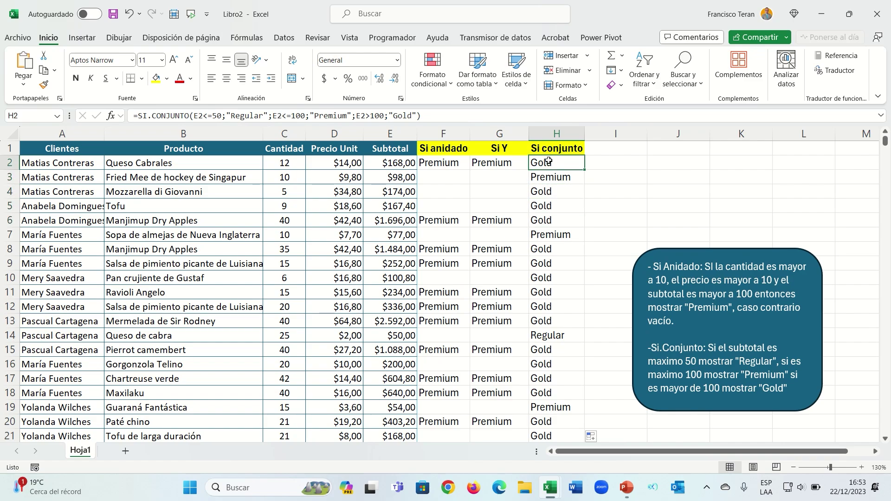
Compare the E2, E3 and E14 ($50,00) subtotals with their labels; H14 shows Regular.
{"action": "left_click", "coordinate": [394, 163]}
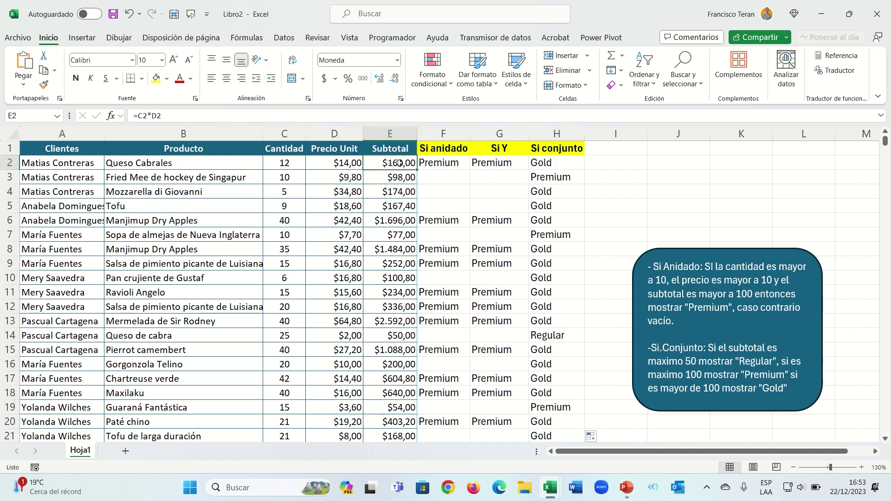
{"action": "left_click", "coordinate": [534, 163]}
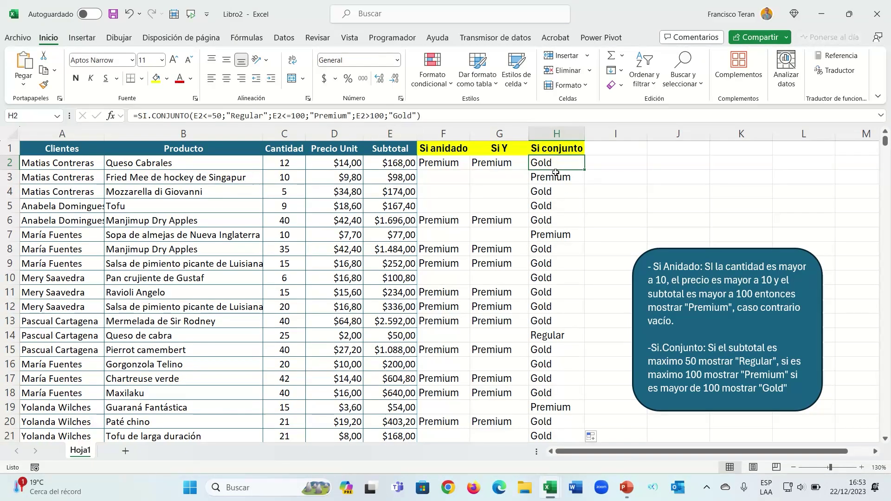
{"action": "left_click", "coordinate": [405, 177]}
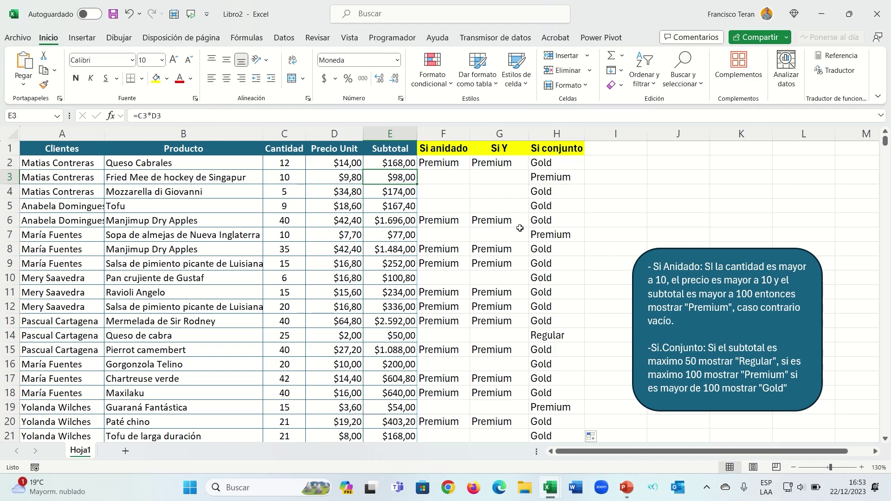
{"action": "left_click", "coordinate": [394, 337]}
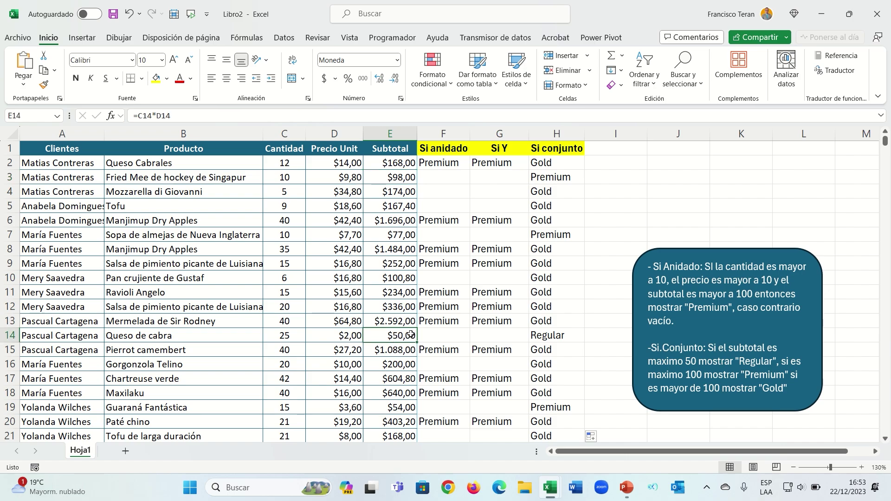
{"action": "left_click", "coordinate": [547, 337]}
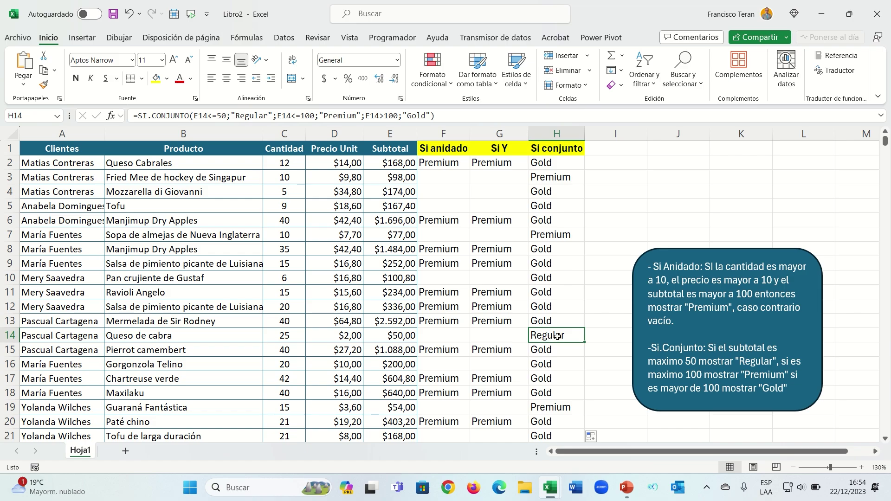
{"action": "left_click", "coordinate": [402, 336]}
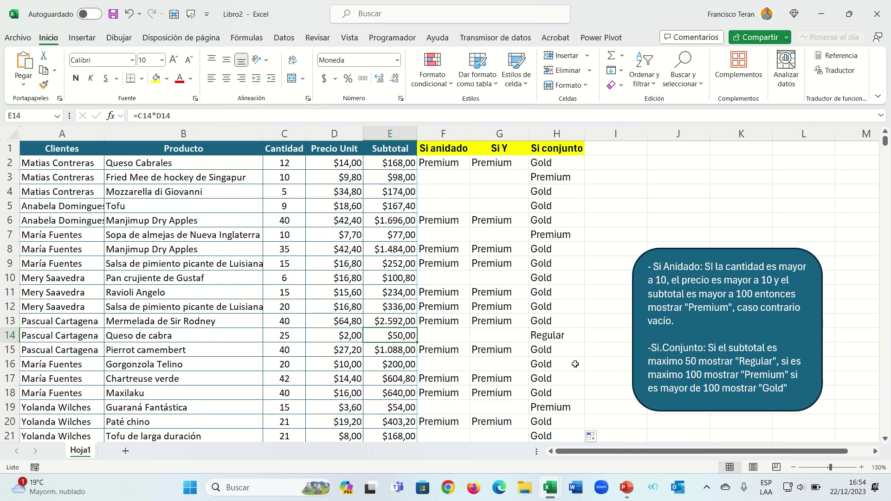
{"action": "double_click", "coordinate": [554, 160]}
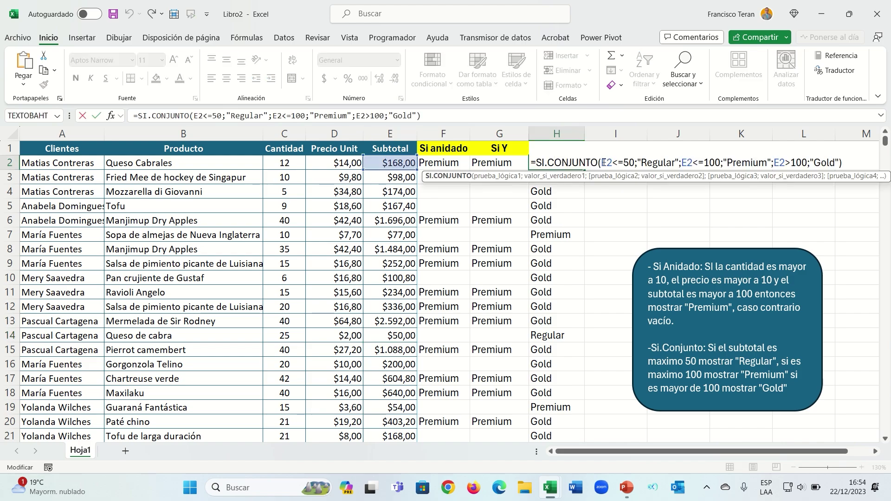
Move the Regular condition before the Gold condition in H2's SI.CONJUNTO formula, so H2 shows Gold.
{"action": "left_click_drag", "start_coordinate": [602, 162], "coordinate": [682, 162]}
{"action": "key", "text": "ctrl+c"}
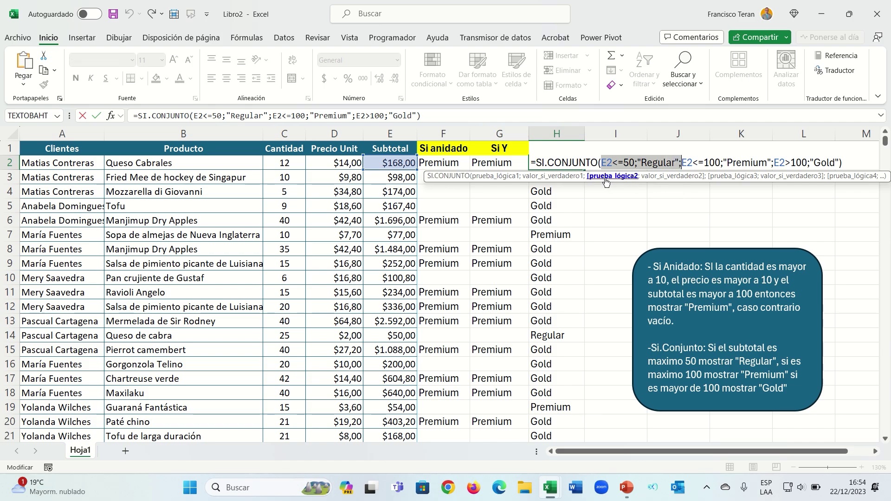
{"action": "key", "text": "BackSpace"}
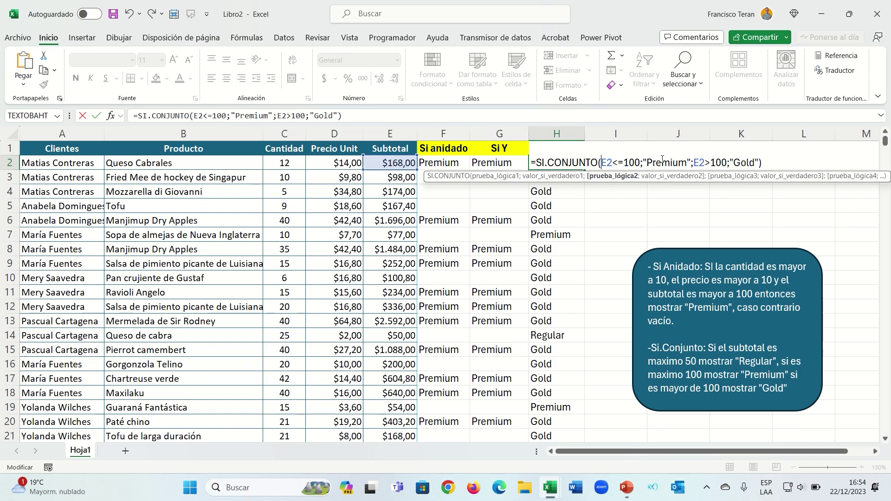
{"action": "left_click", "coordinate": [692, 162]}
{"action": "key", "text": "ctrl+v"}
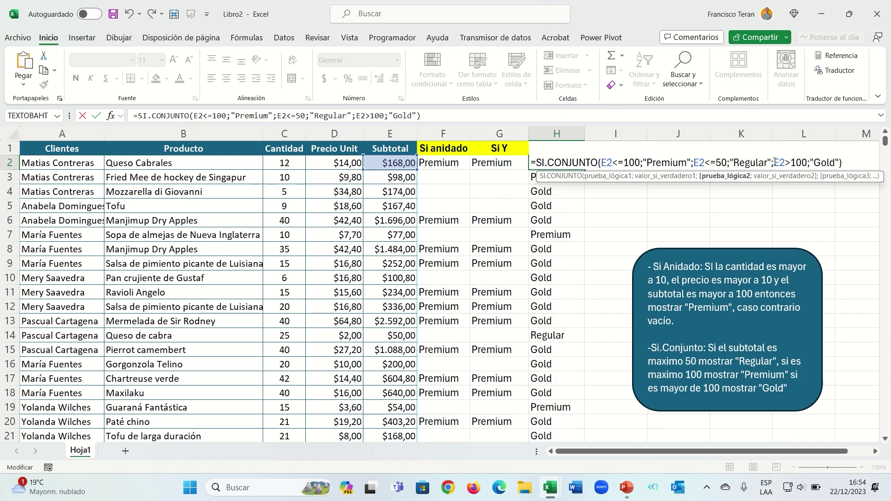
{"action": "key", "text": "Return"}
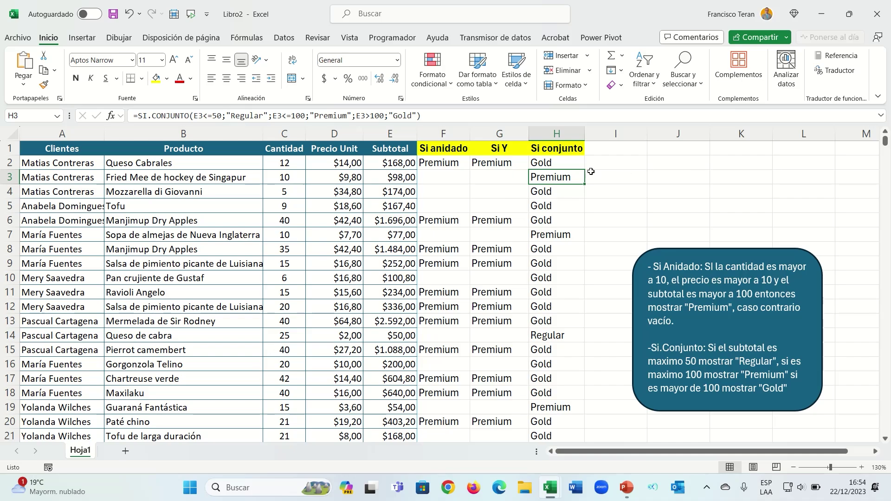
Recheck H2 and H14, then fill the H2 formula down column H.
{"action": "left_click", "coordinate": [568, 164]}
{"action": "left_click", "coordinate": [554, 335]}
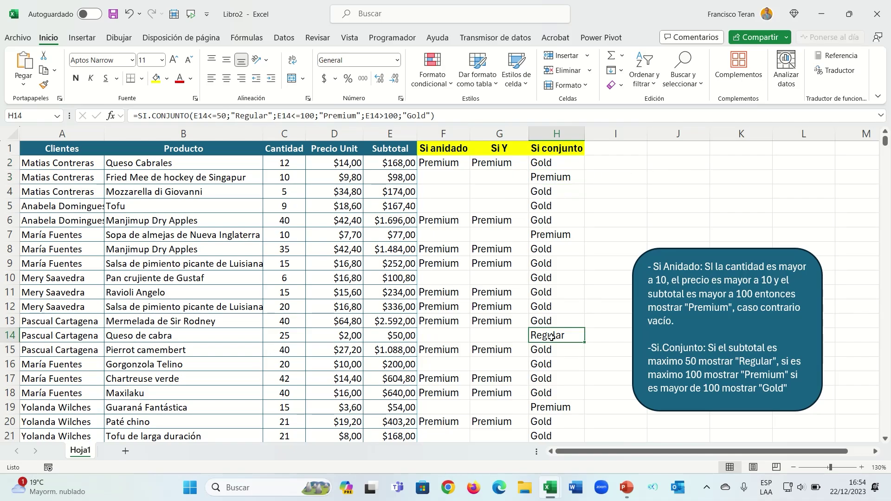
{"action": "left_click", "coordinate": [562, 162]}
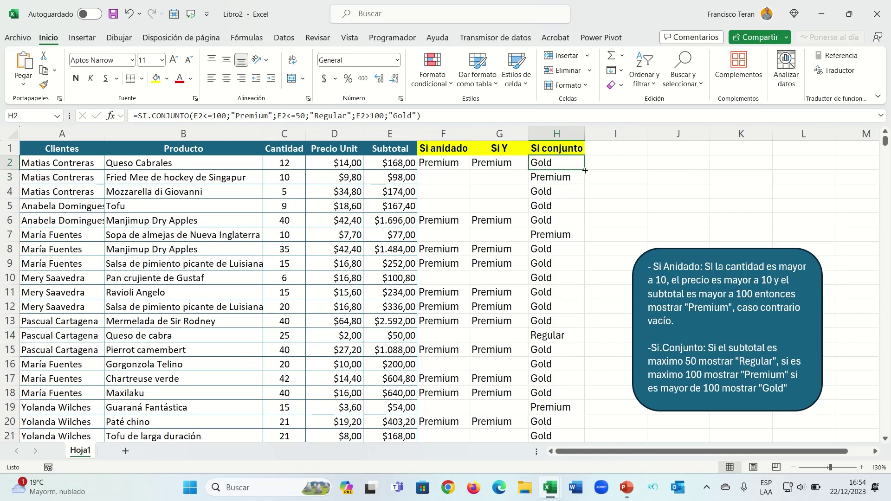
{"action": "double_click", "coordinate": [584, 171]}
Verify that row 14's $50,00 subtotal in E14 is now labelled Premium in H14.
{"action": "left_click", "coordinate": [567, 334]}
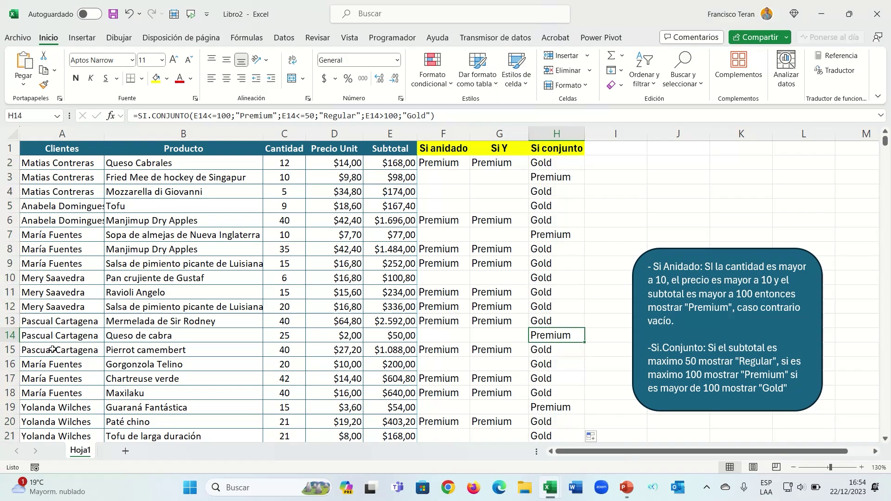
{"action": "left_click", "coordinate": [10, 335]}
{"action": "left_click", "coordinate": [398, 339]}
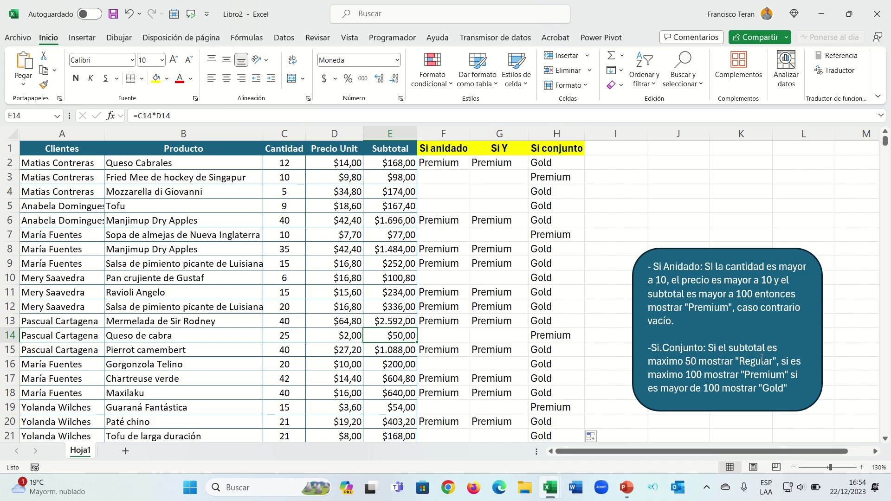
{"action": "left_click", "coordinate": [548, 337]}
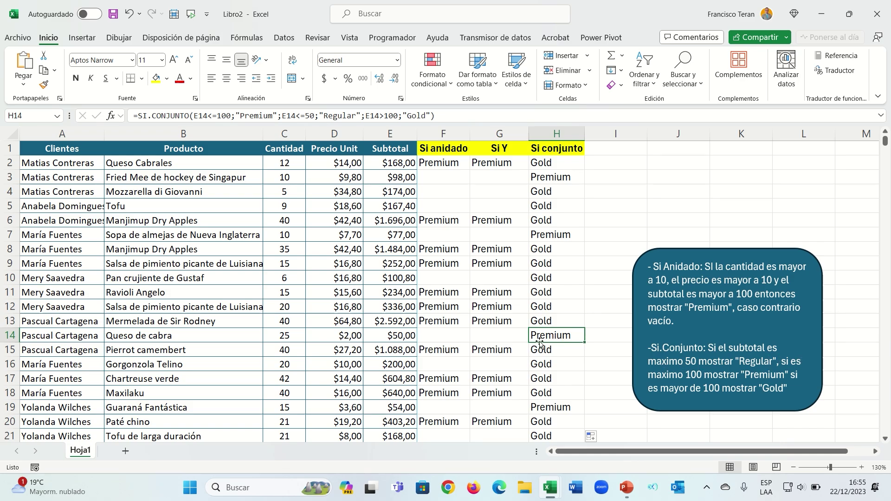
{"action": "left_click", "coordinate": [407, 336]}
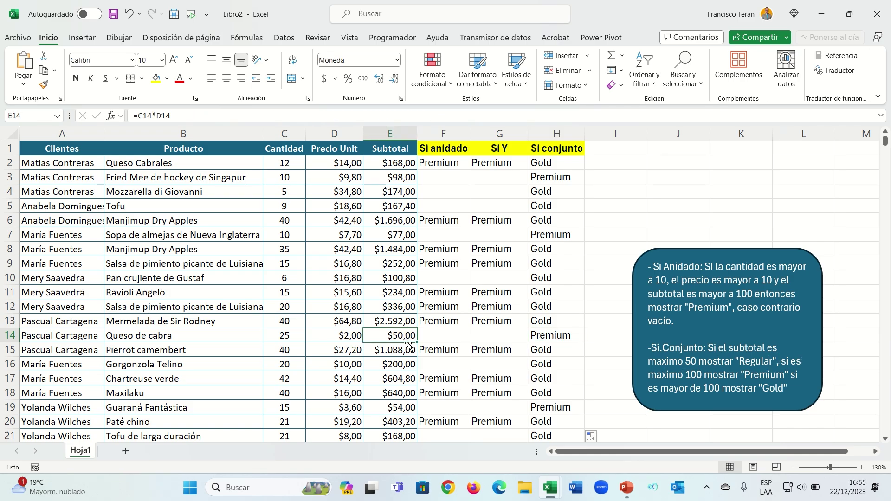
{"action": "left_click", "coordinate": [553, 336]}
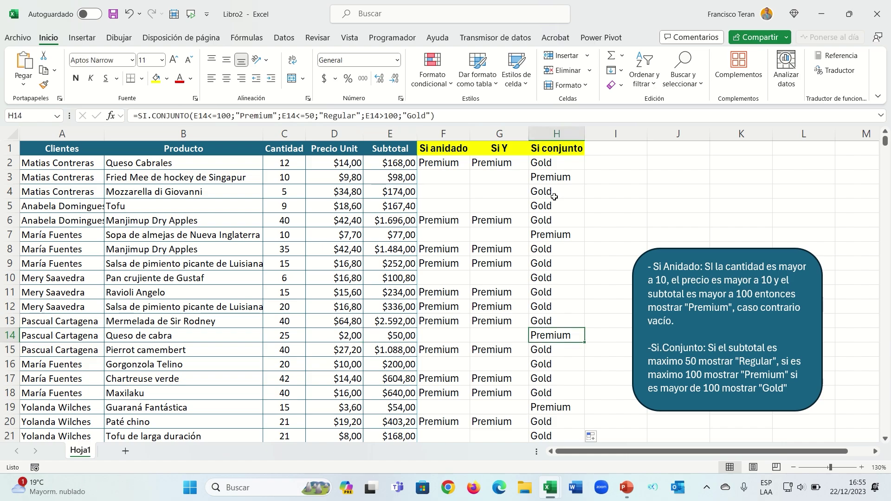
{"action": "double_click", "coordinate": [554, 163]}
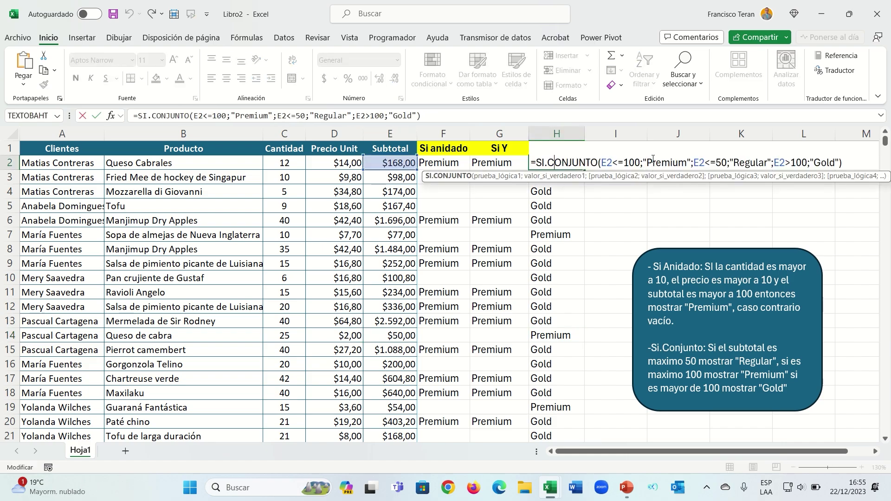
Cut the E2<=50 "Regular" test and paste it as the first condition in H2.
{"action": "left_click_drag", "start_coordinate": [696, 163], "coordinate": [770, 165]}
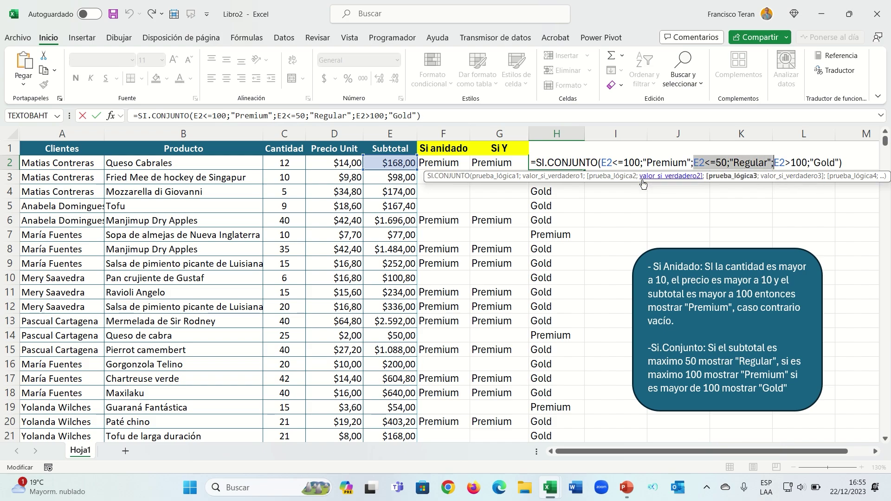
{"action": "key", "text": "Delete"}
{"action": "left_click", "coordinate": [601, 163]}
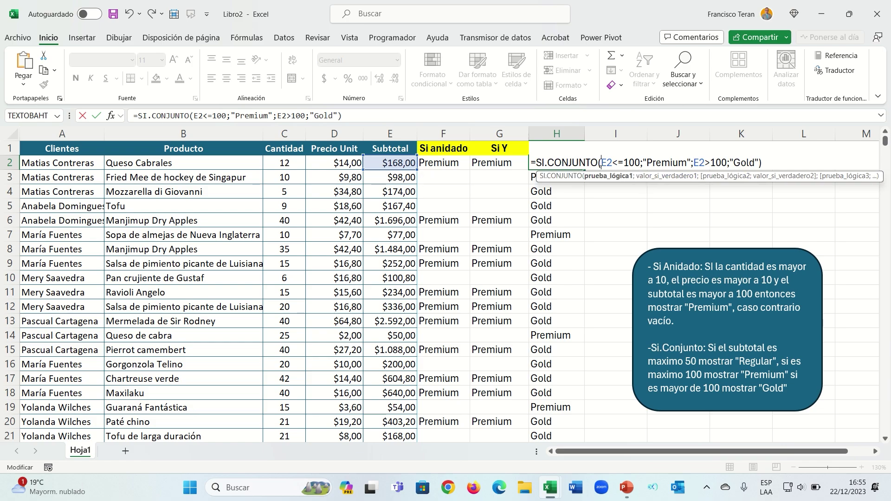
{"action": "key", "text": "ctrl+v"}
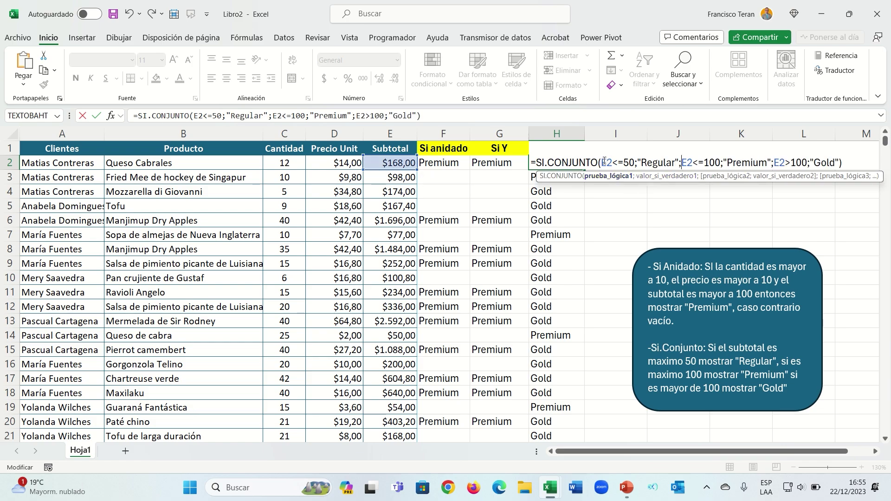
Check each test's evaluation (E2<=50 FALSO, E2>100 VERDADERO) and commit the reordered formula.
{"action": "left_click_drag", "start_coordinate": [601, 162], "coordinate": [681, 165]}
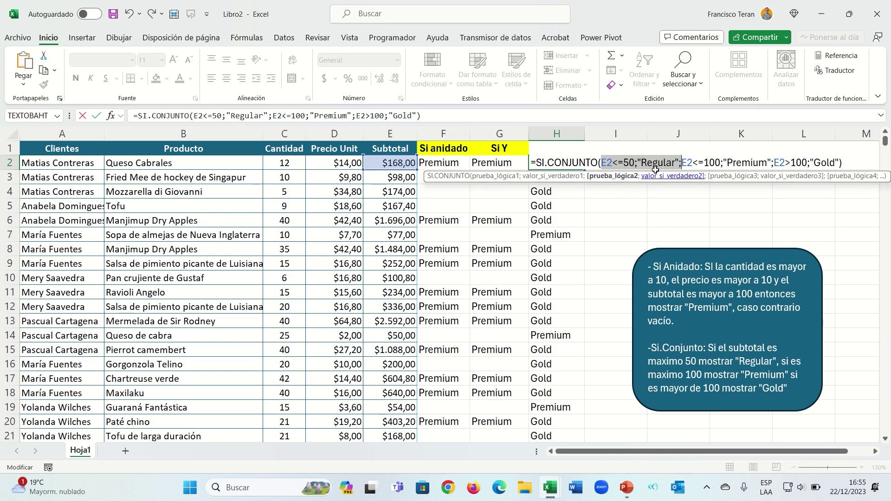
{"action": "double_click", "coordinate": [606, 162]}
{"action": "mouse_move", "coordinate": [679, 162]}
{"action": "left_mouse_down"}
{"action": "mouse_move", "coordinate": [641, 163]}
{"action": "mouse_move", "coordinate": [835, 162]}
{"action": "left_mouse_up"}
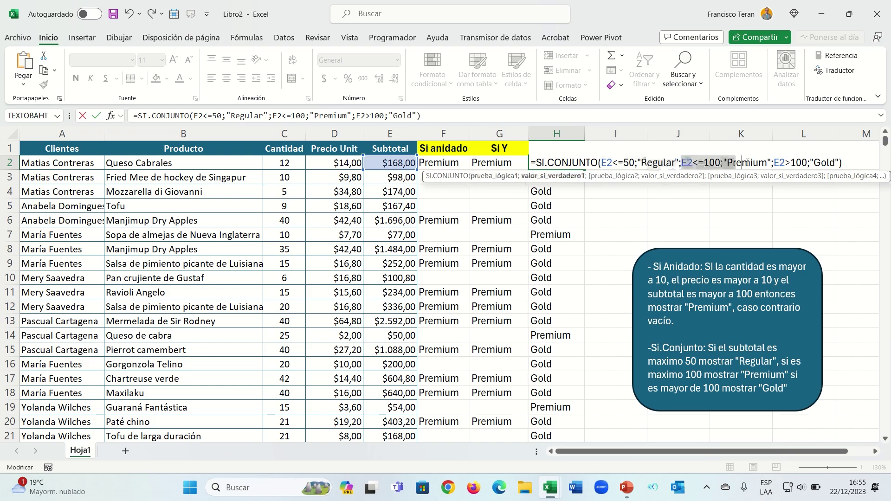
{"action": "mouse_move", "coordinate": [678, 162]}
{"action": "left_mouse_down"}
{"action": "mouse_move", "coordinate": [637, 162]}
{"action": "mouse_move", "coordinate": [835, 162]}
{"action": "left_mouse_up"}
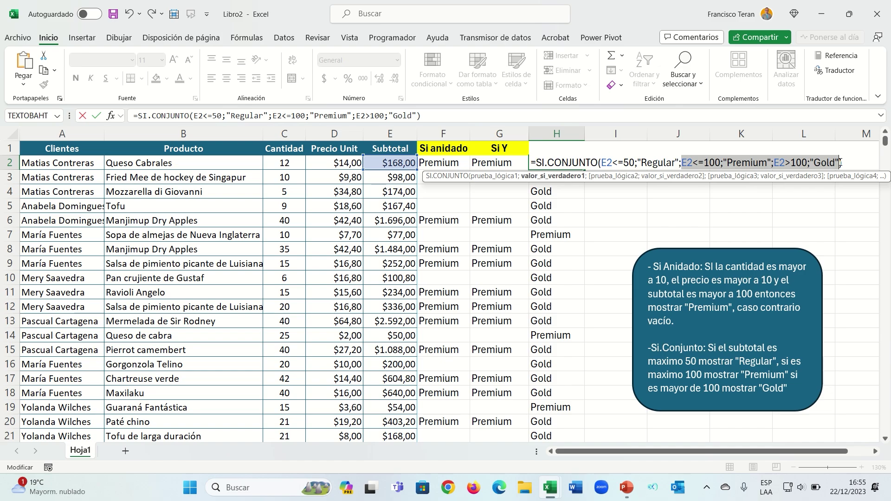
{"action": "left_click_drag", "start_coordinate": [601, 162], "coordinate": [749, 162]}
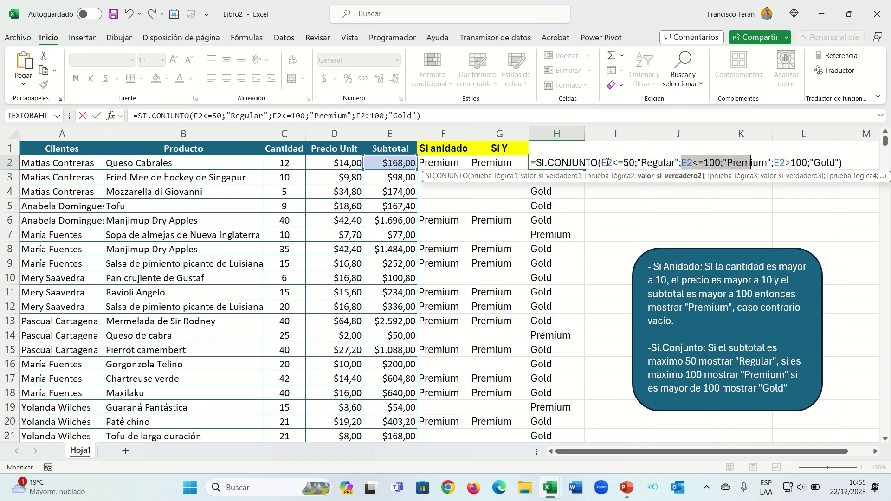
{"action": "left_click_drag", "start_coordinate": [604, 162], "coordinate": [676, 161]}
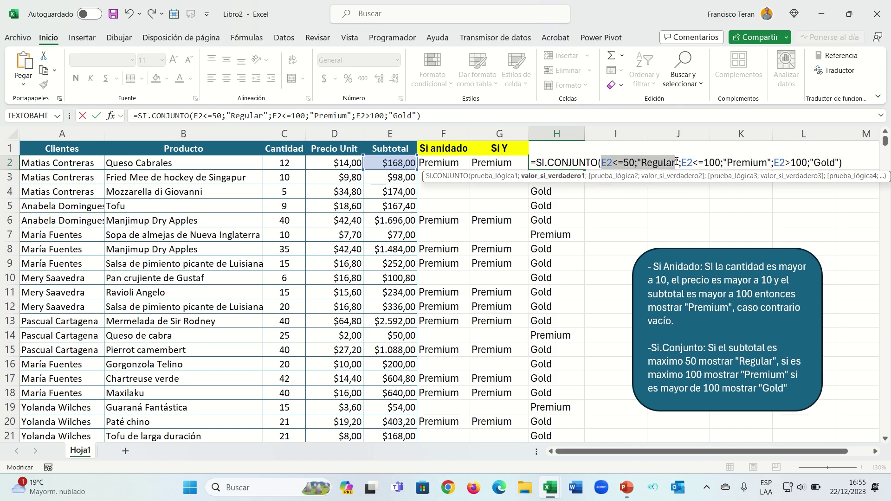
{"action": "left_click", "coordinate": [564, 181]}
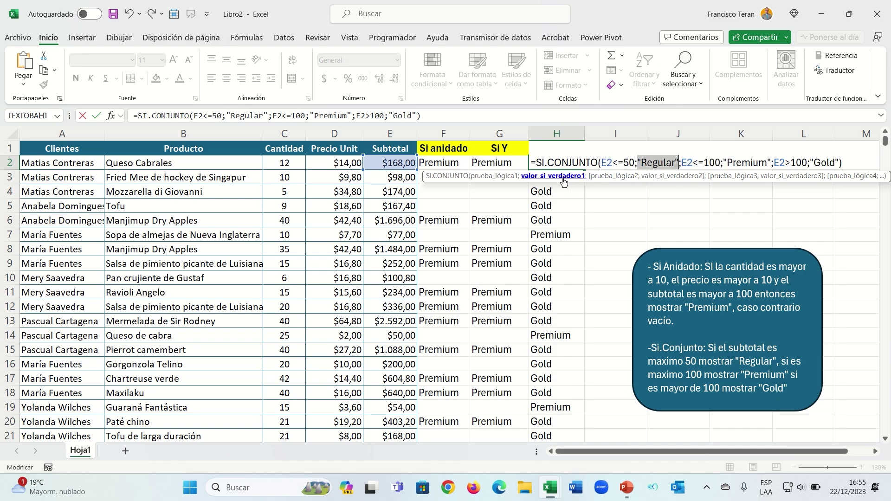
{"action": "left_click", "coordinate": [501, 176]}
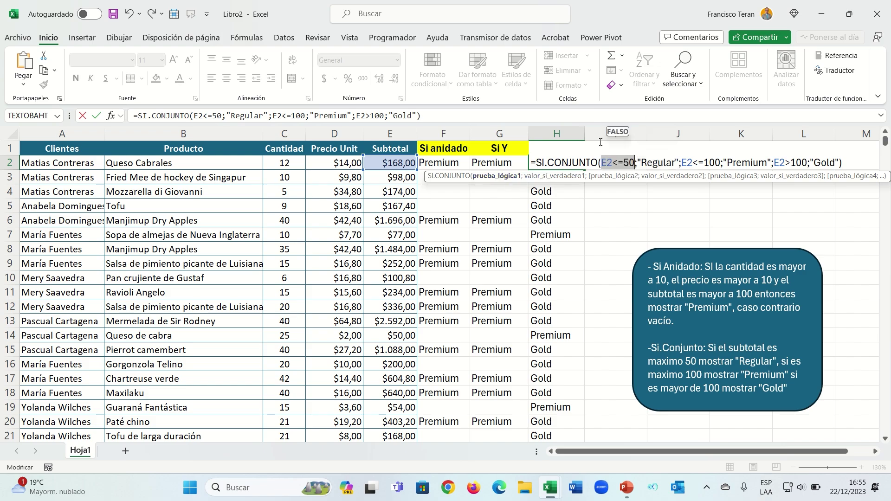
{"action": "left_click", "coordinate": [690, 176]}
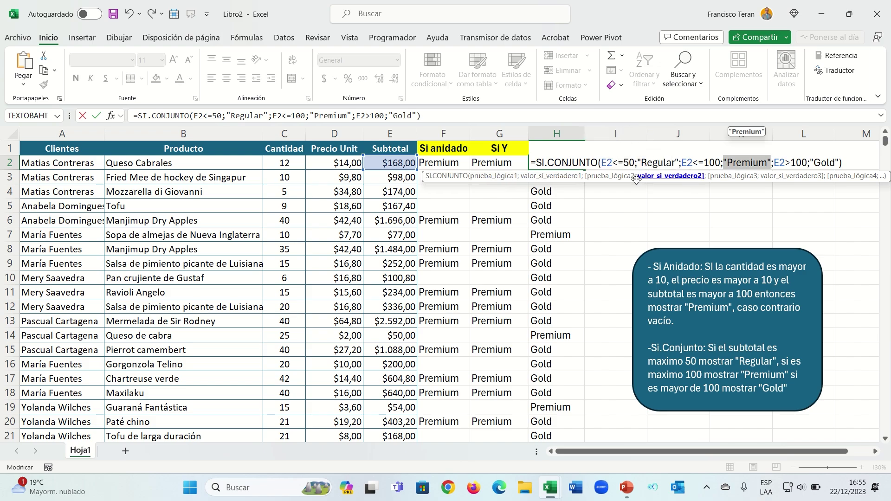
{"action": "left_click", "coordinate": [620, 178]}
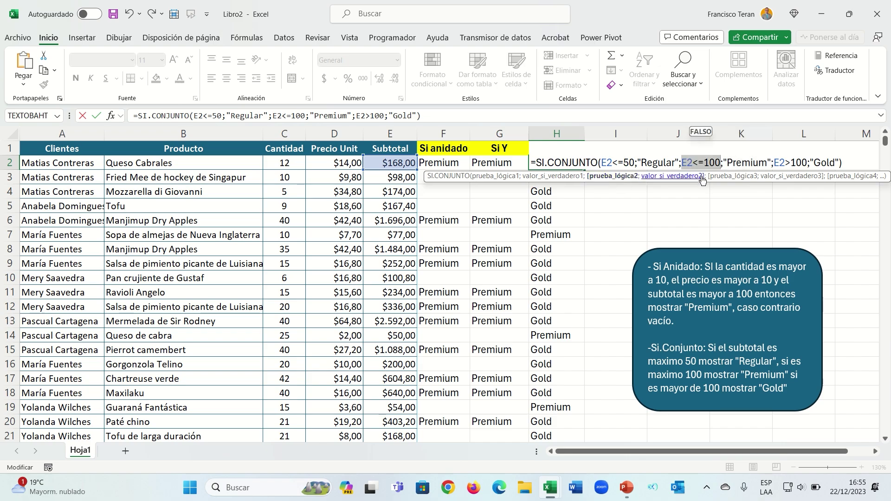
{"action": "left_click", "coordinate": [719, 177]}
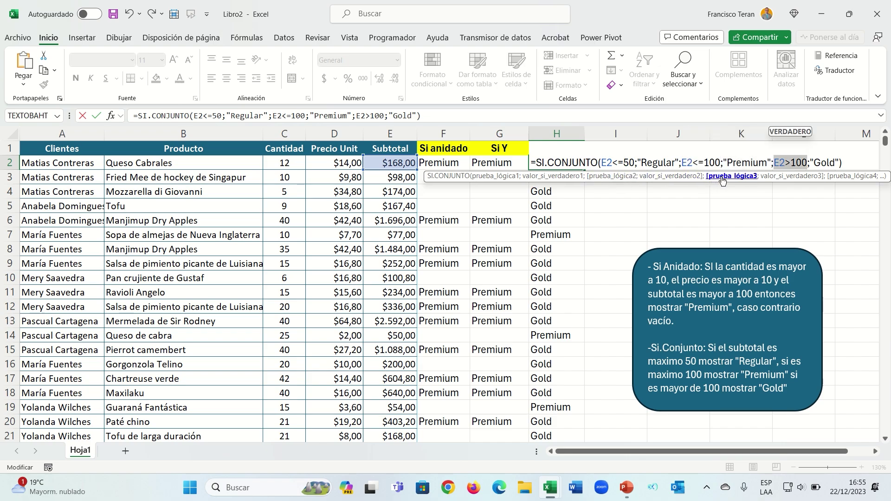
{"action": "left_click", "coordinate": [552, 176]}
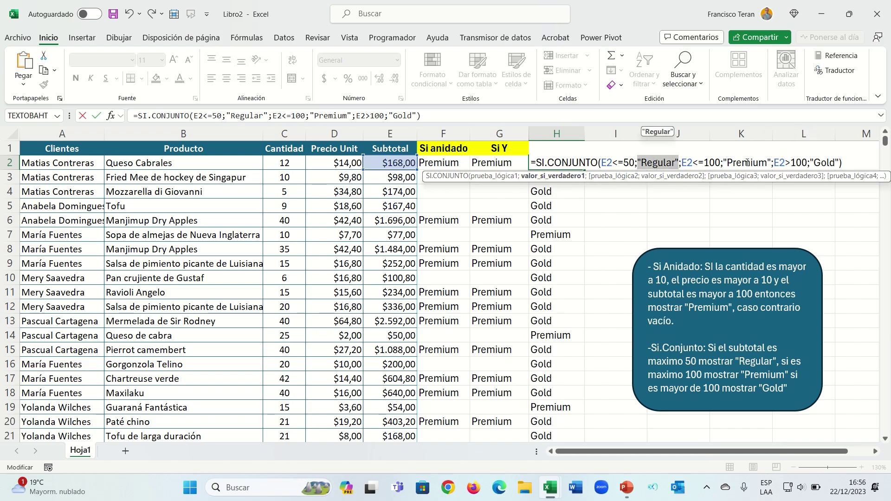
{"action": "key", "text": "Return"}
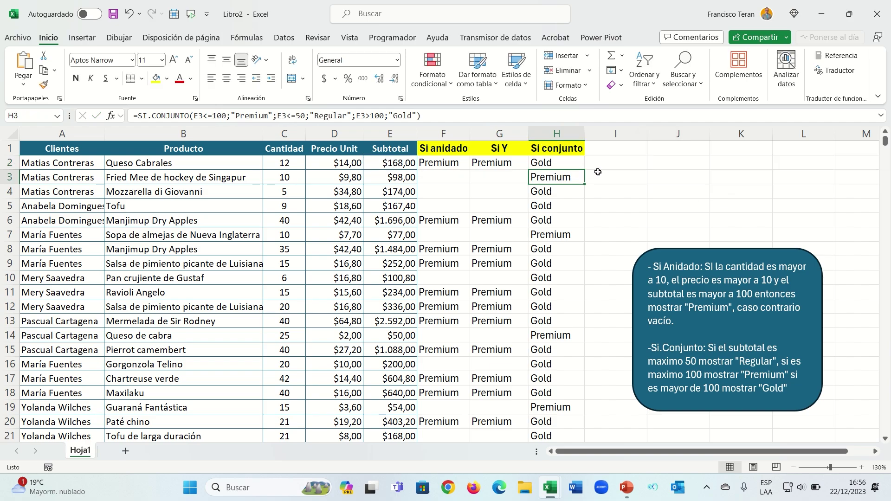
Fill the corrected H2 formula down column H and check the copy in H3.
{"action": "left_click", "coordinate": [568, 160]}
{"action": "double_click", "coordinate": [584, 170]}
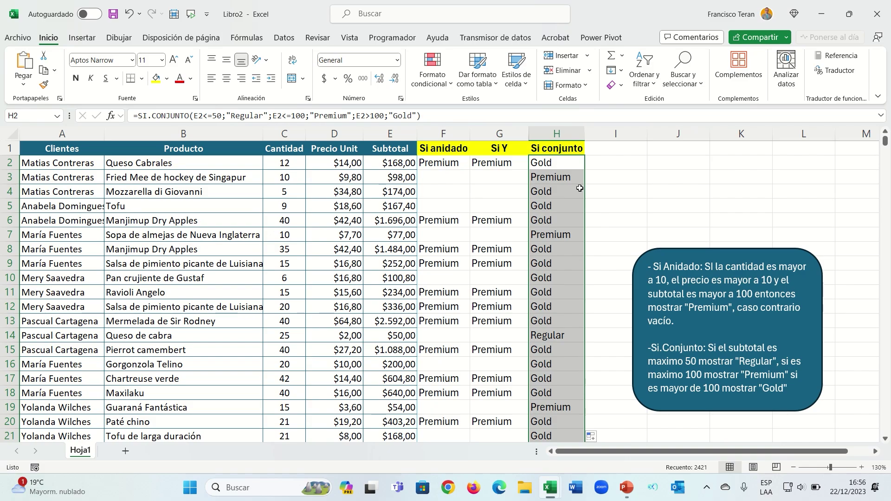
{"action": "left_click", "coordinate": [573, 180]}
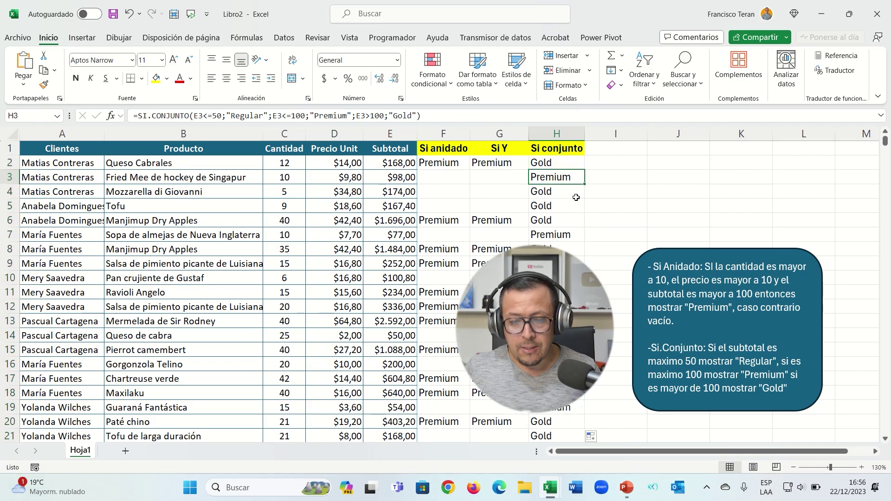